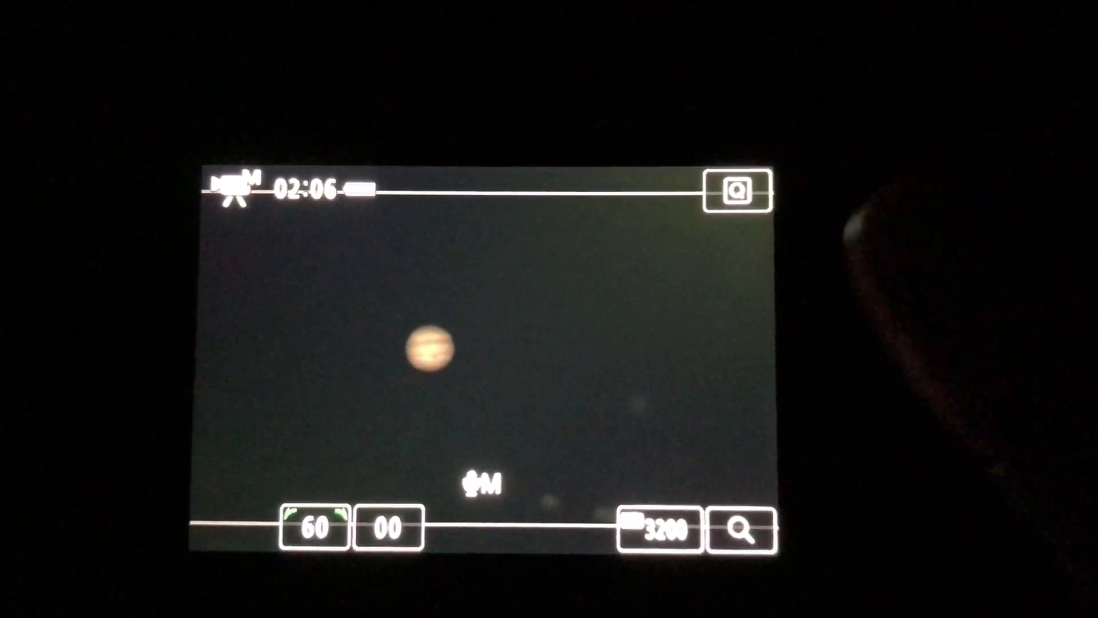
# Magnify the Jupiter live view on the camera's touchscreen to check focus.
pyautogui.click(706, 480)
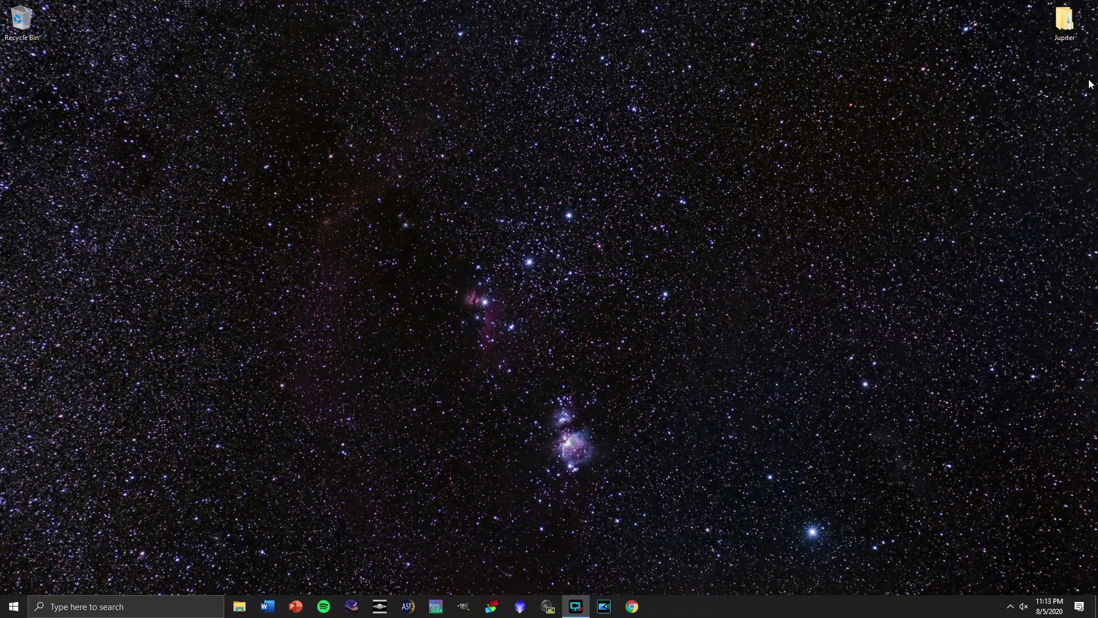
pyautogui.doubleClick(1065, 20)
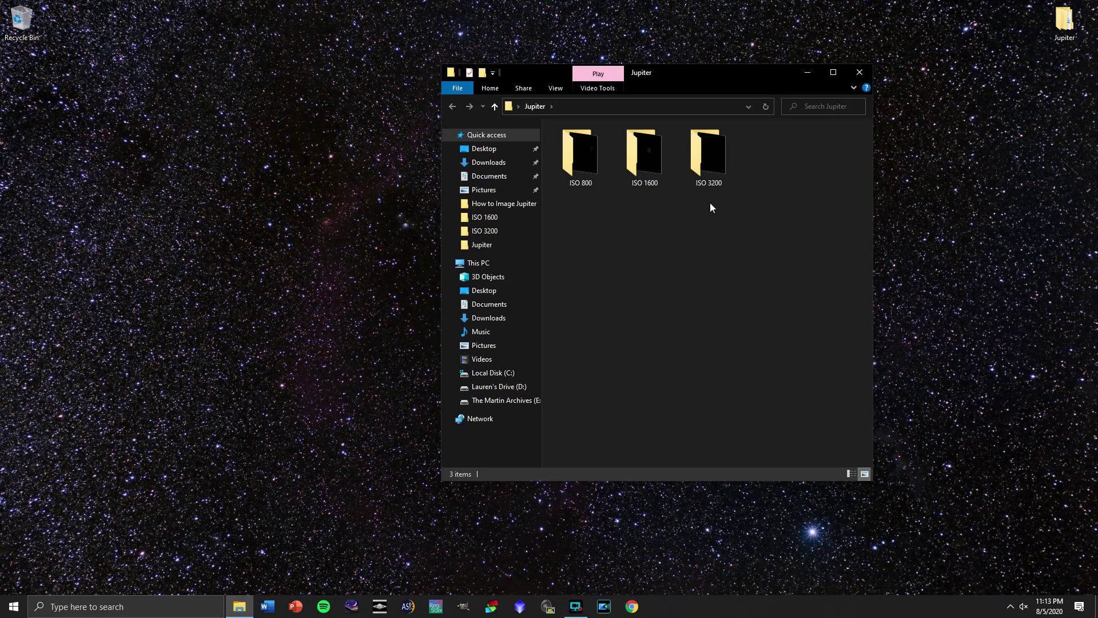
pyautogui.doubleClick(588, 156)
pyautogui.click(592, 168)
pyautogui.doubleClick(592, 167)
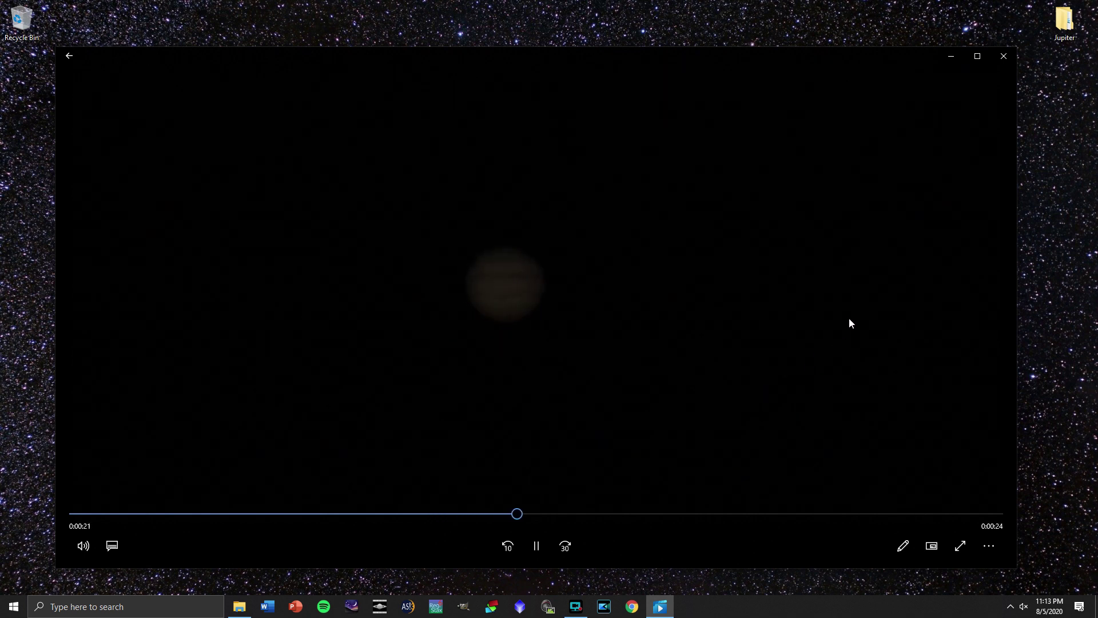
pyautogui.click(1014, 59)
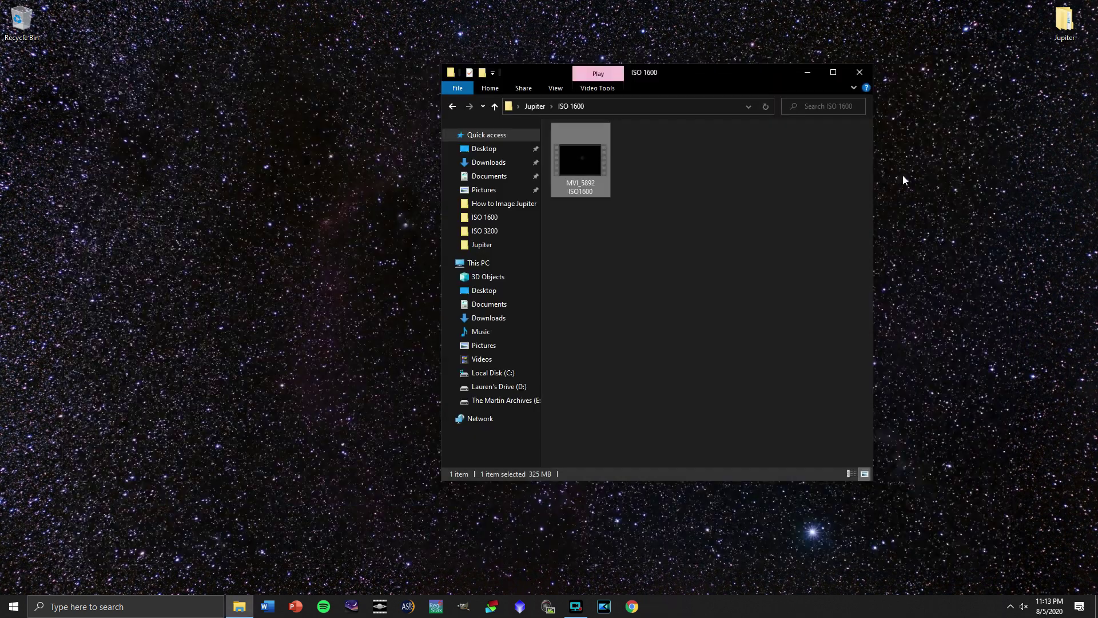
pyautogui.click(452, 106)
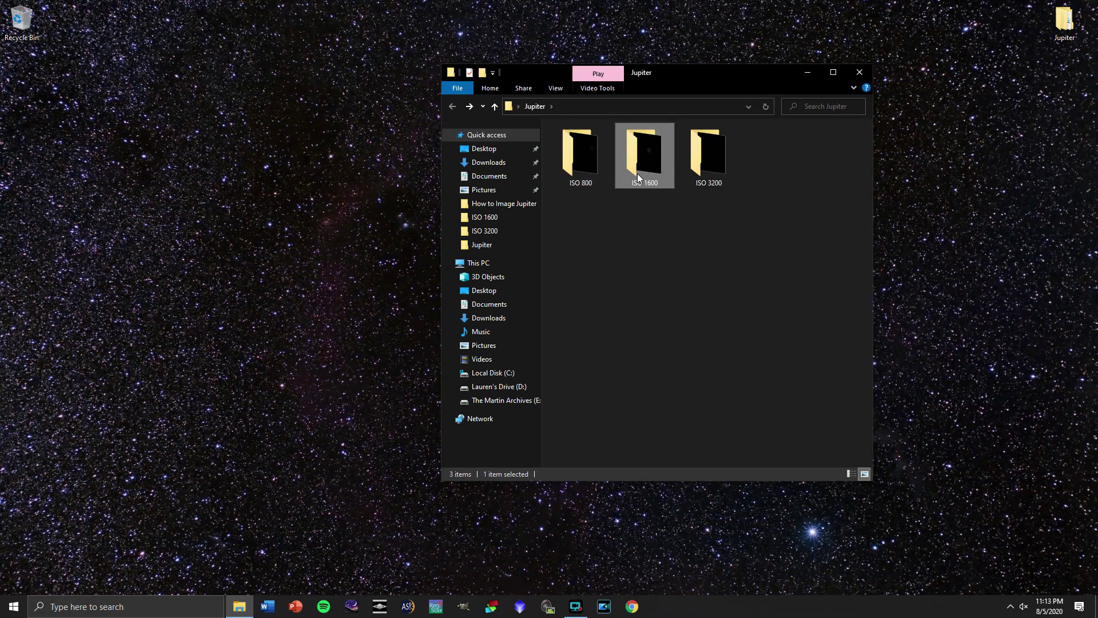
pyautogui.doubleClick(705, 173)
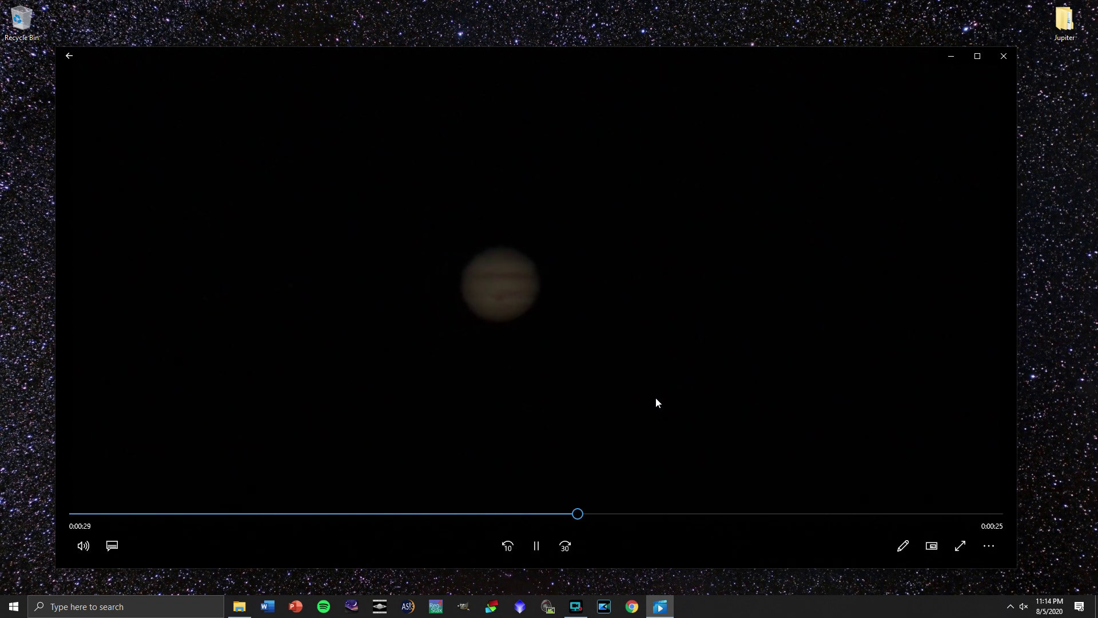
pyautogui.click(1004, 56)
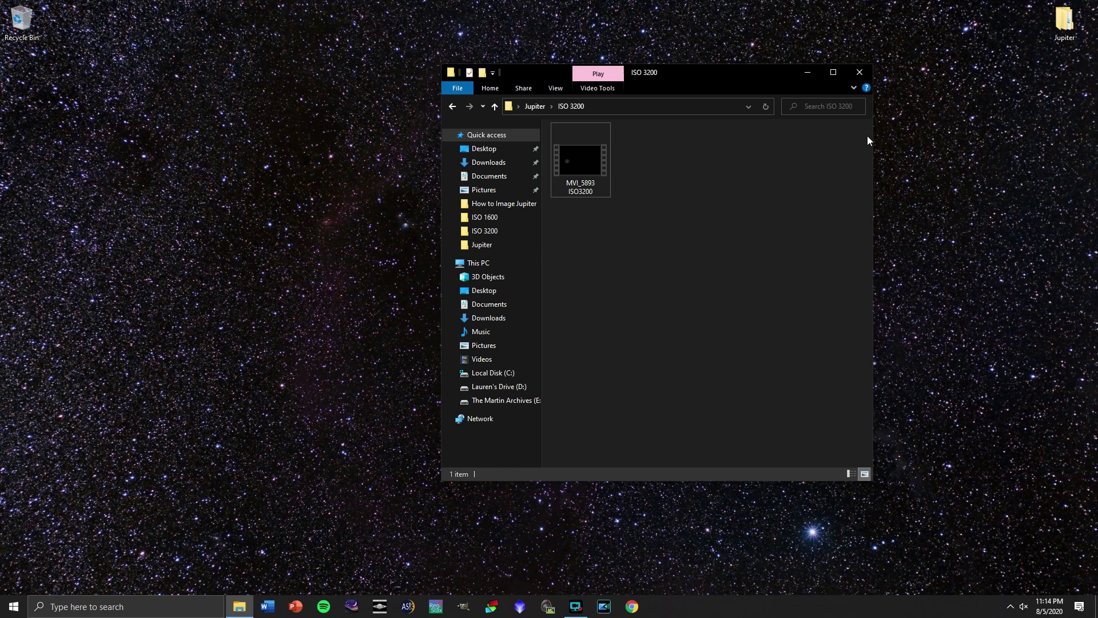
pyautogui.moveTo(771, 72); pyautogui.dragTo(906, 72)
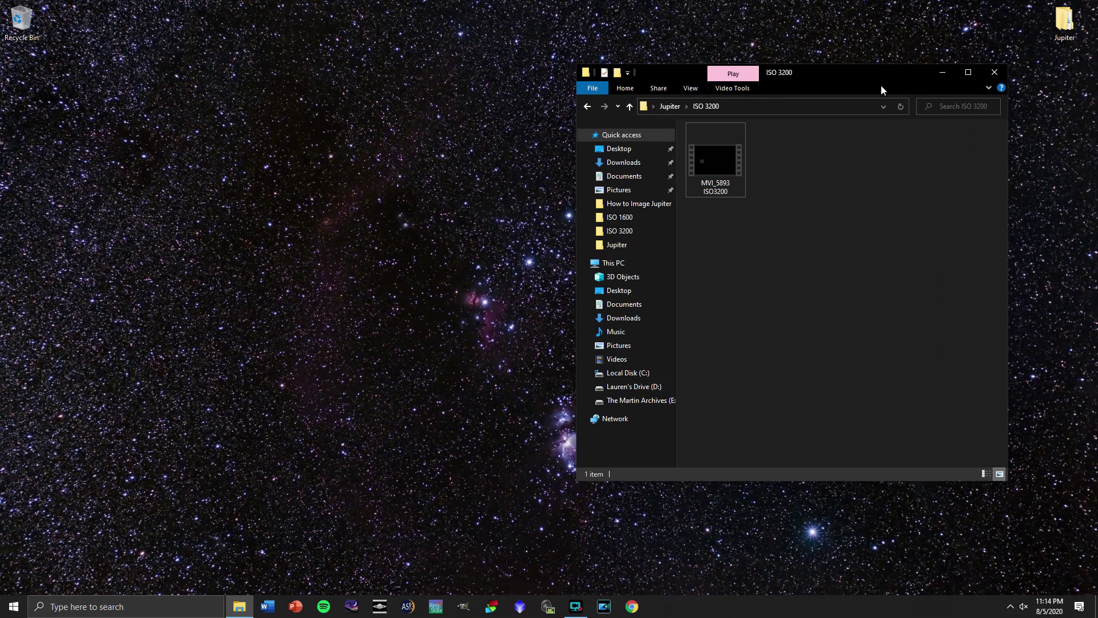
pyautogui.click(994, 73)
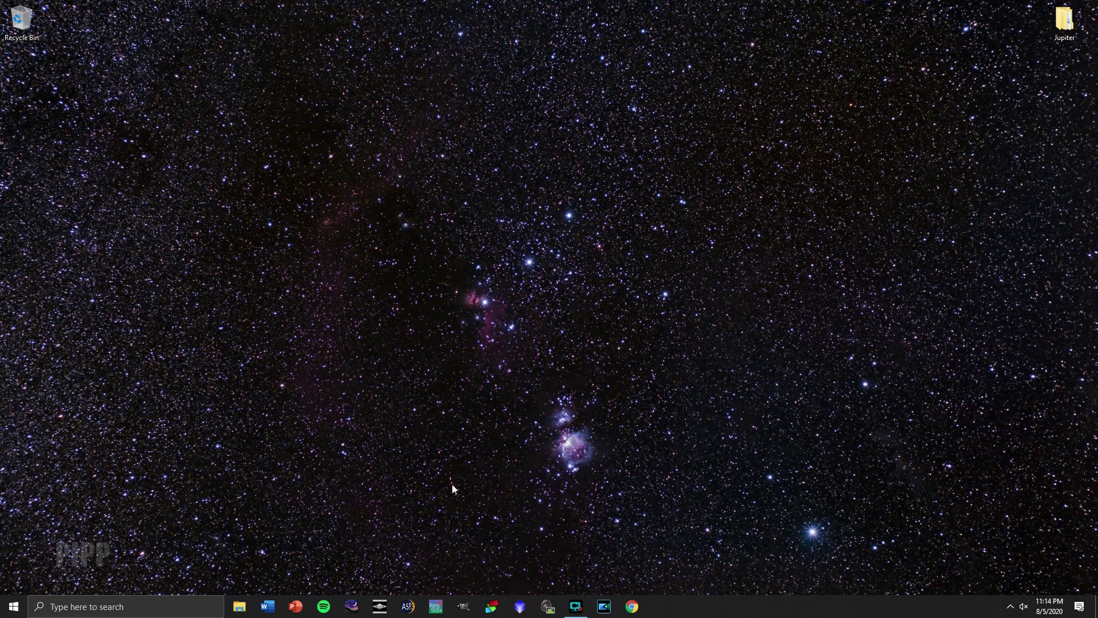
# Load MVI_5893 ISO3200.MP4 into PIPP as the source and apply Planetary optimisation.
pyautogui.click(378, 608)
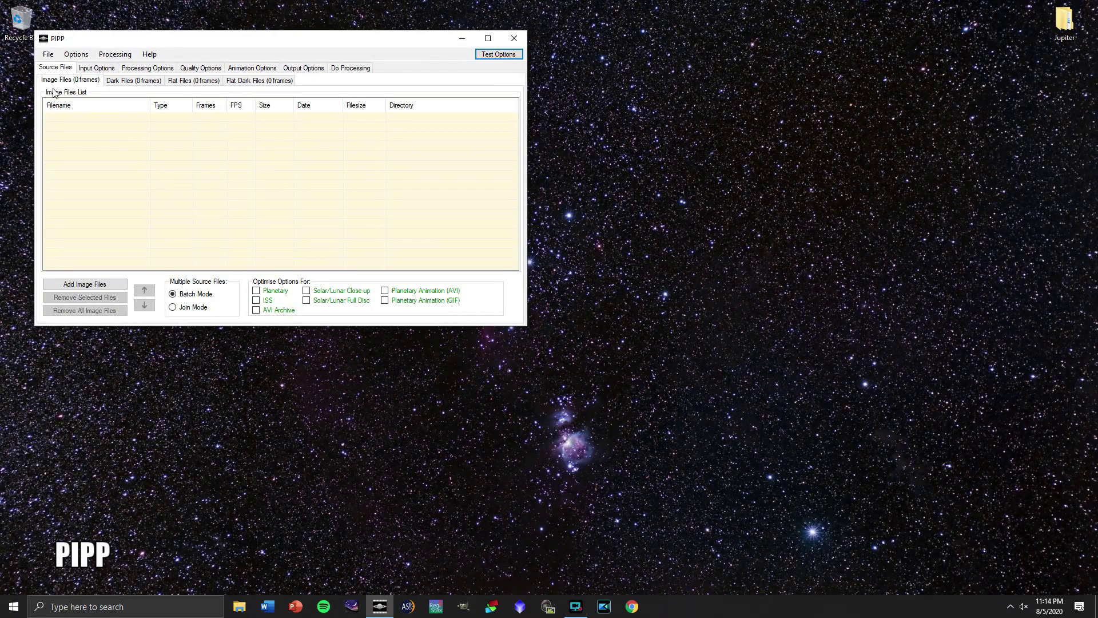
pyautogui.click(47, 56)
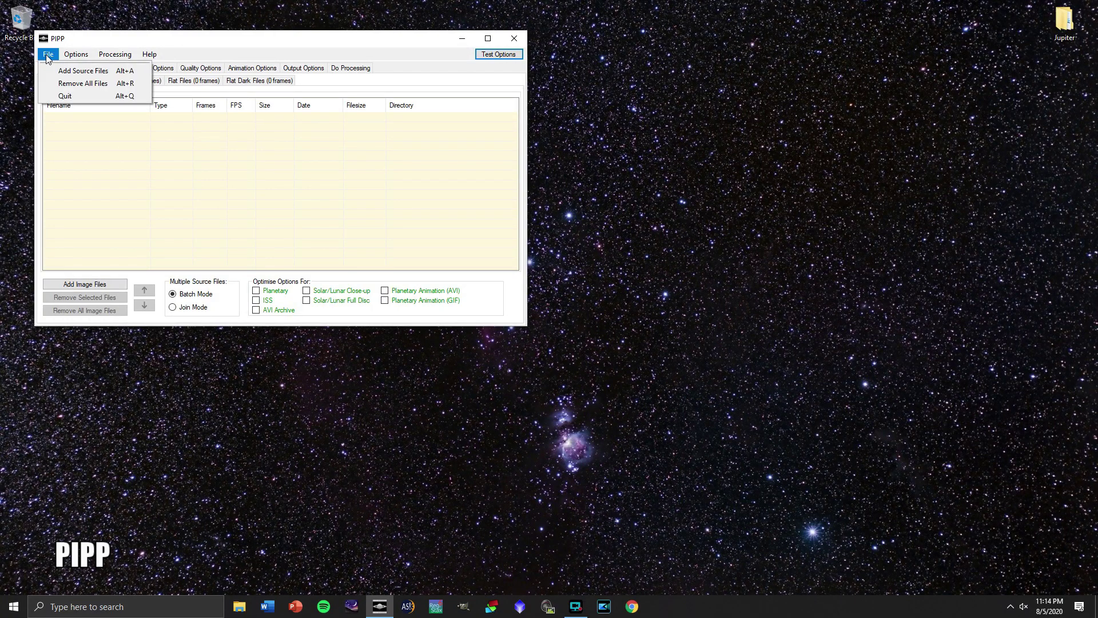
pyautogui.click(77, 70)
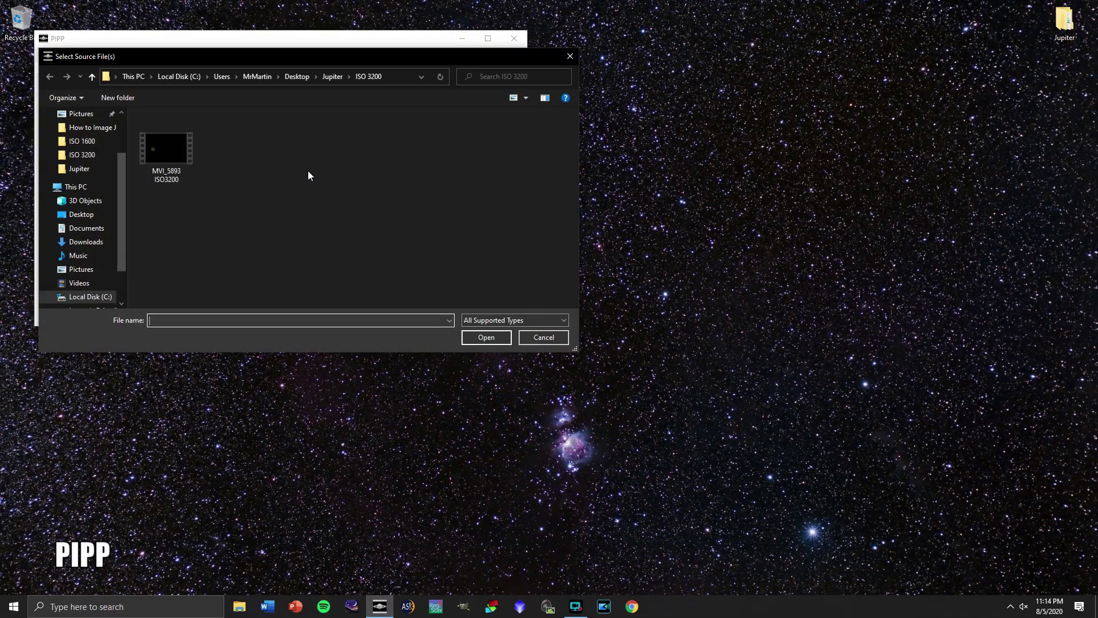
pyautogui.doubleClick(169, 148)
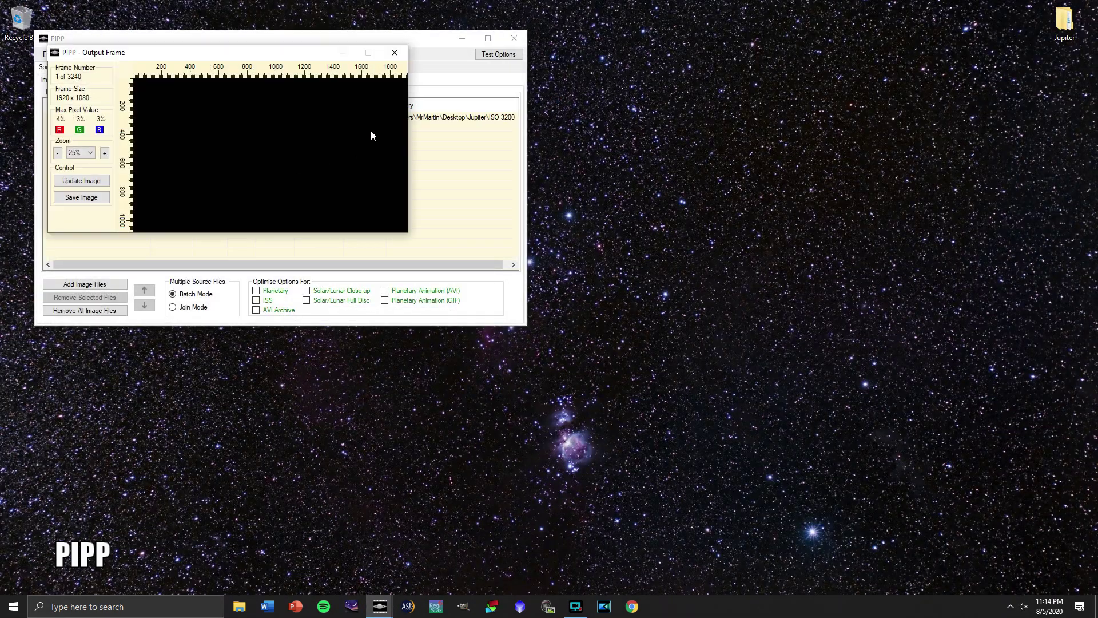
pyautogui.click(394, 53)
pyautogui.moveTo(396, 46); pyautogui.dragTo(485, 83)
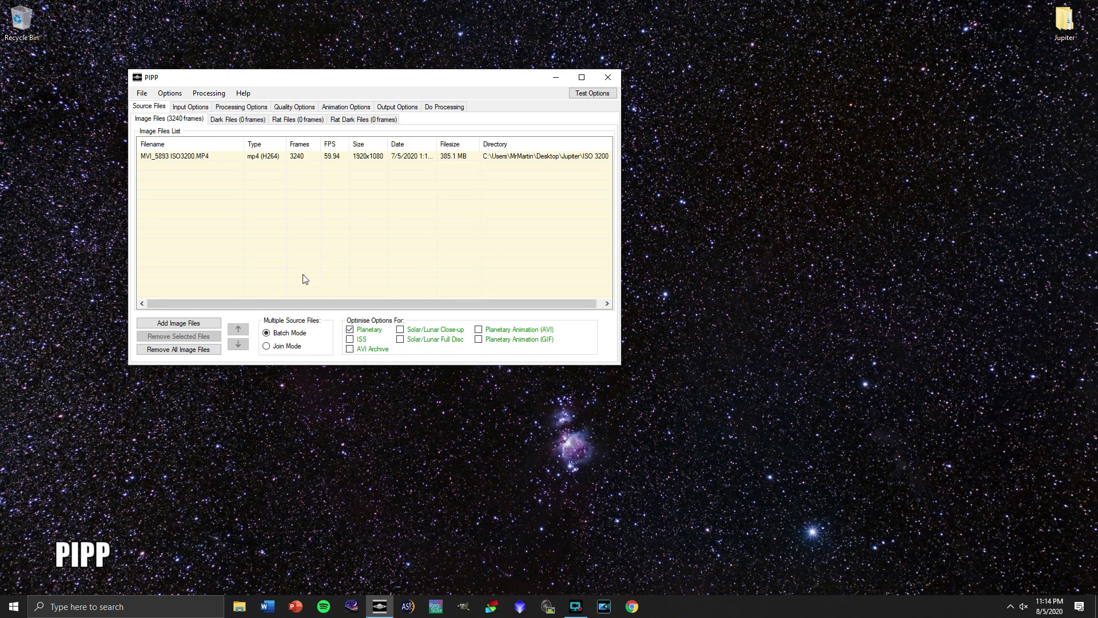
pyautogui.click(193, 111)
# Review the Processing, Quality, Animation and Output options, then process into a 2122-frame AVI.
pyautogui.click(228, 110)
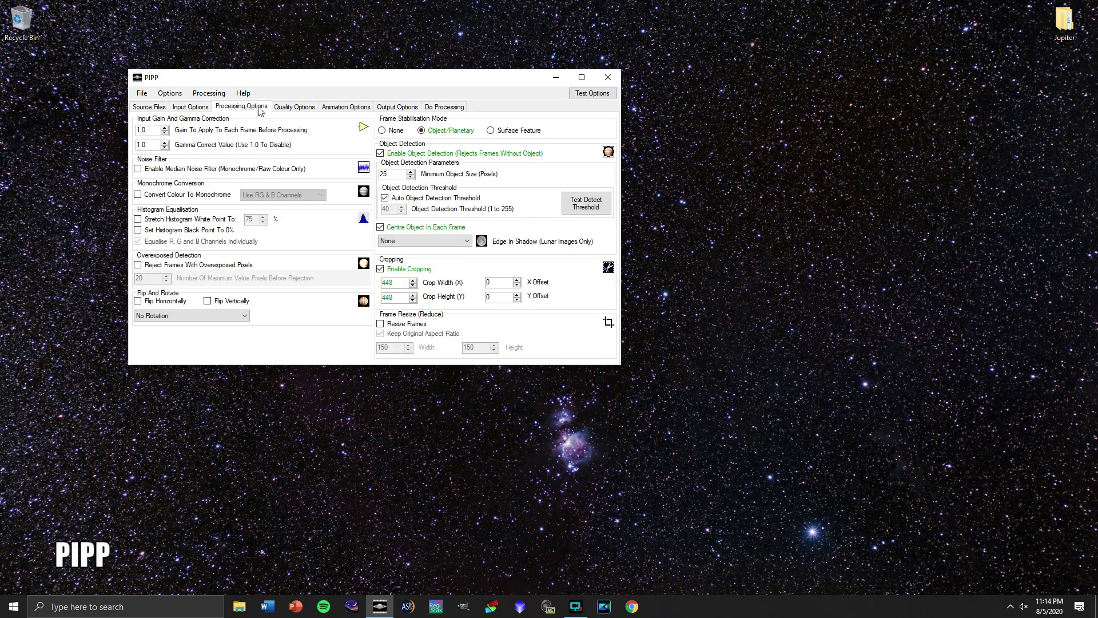
pyautogui.click(297, 110)
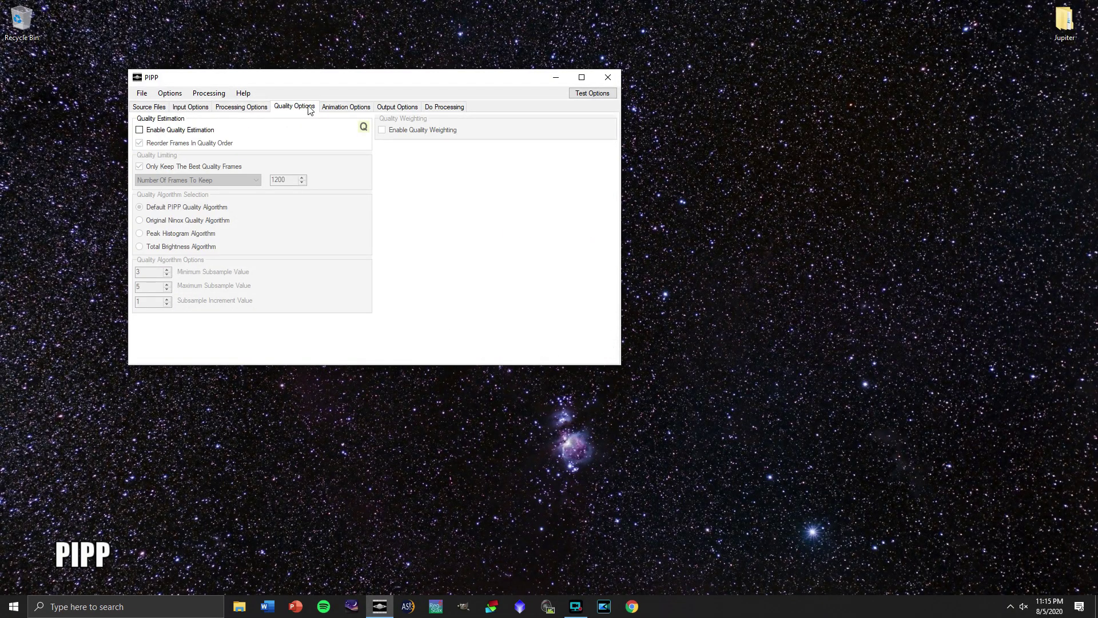
pyautogui.click(341, 109)
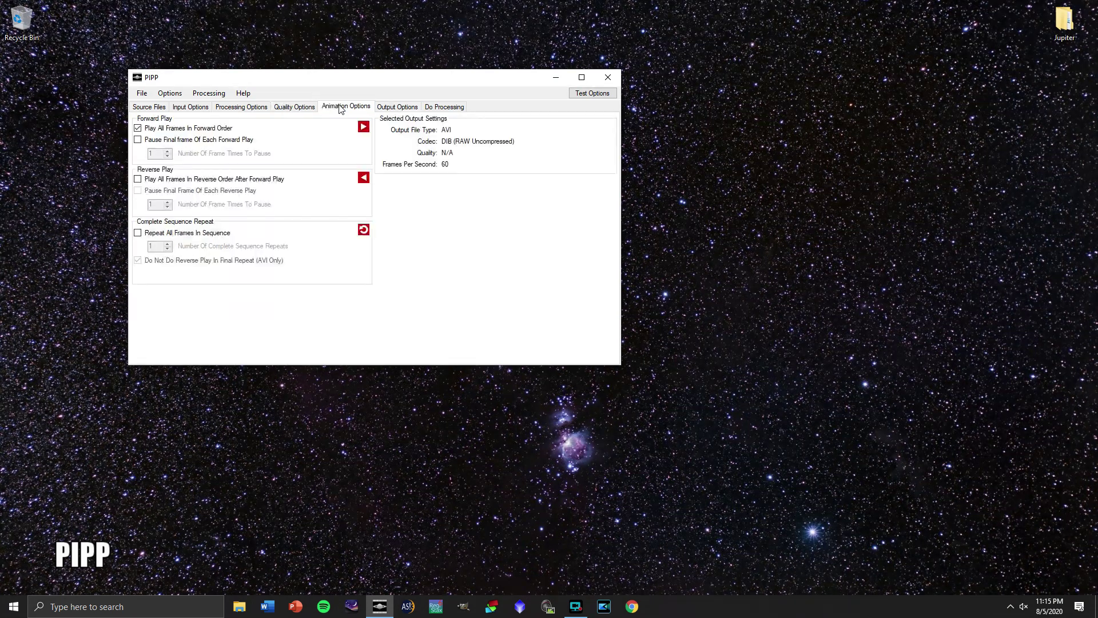
pyautogui.click(386, 109)
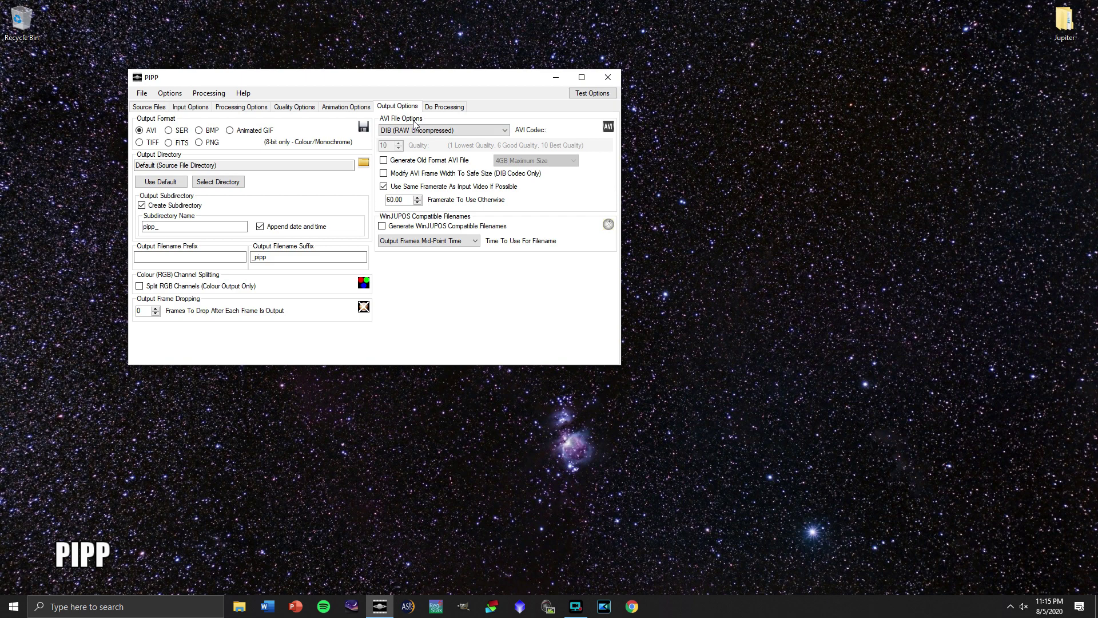
pyautogui.click(440, 107)
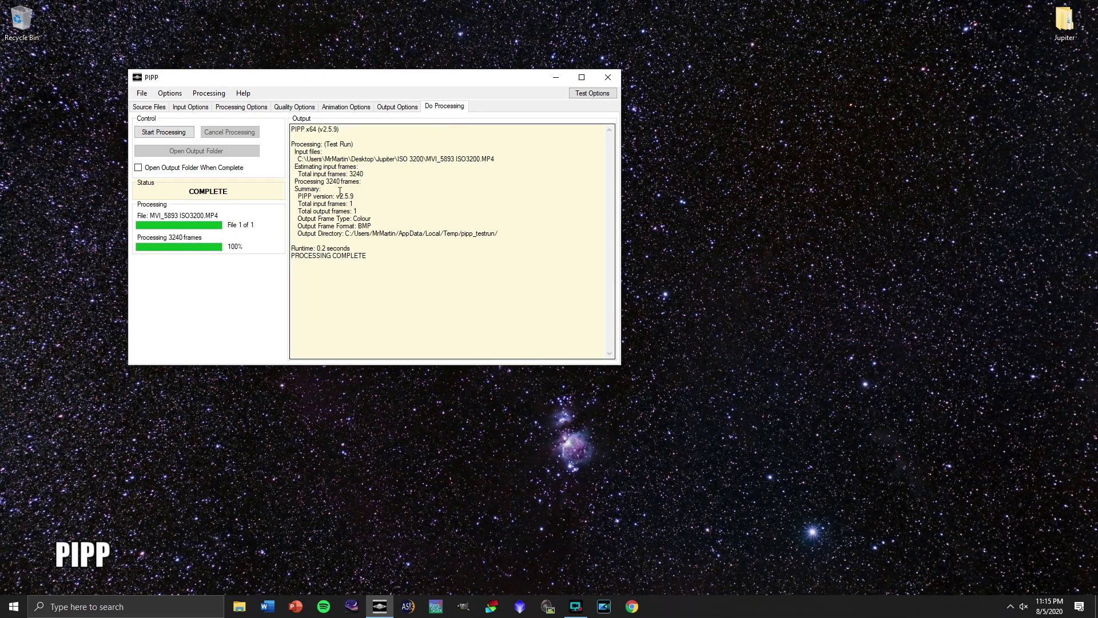
pyautogui.click(172, 133)
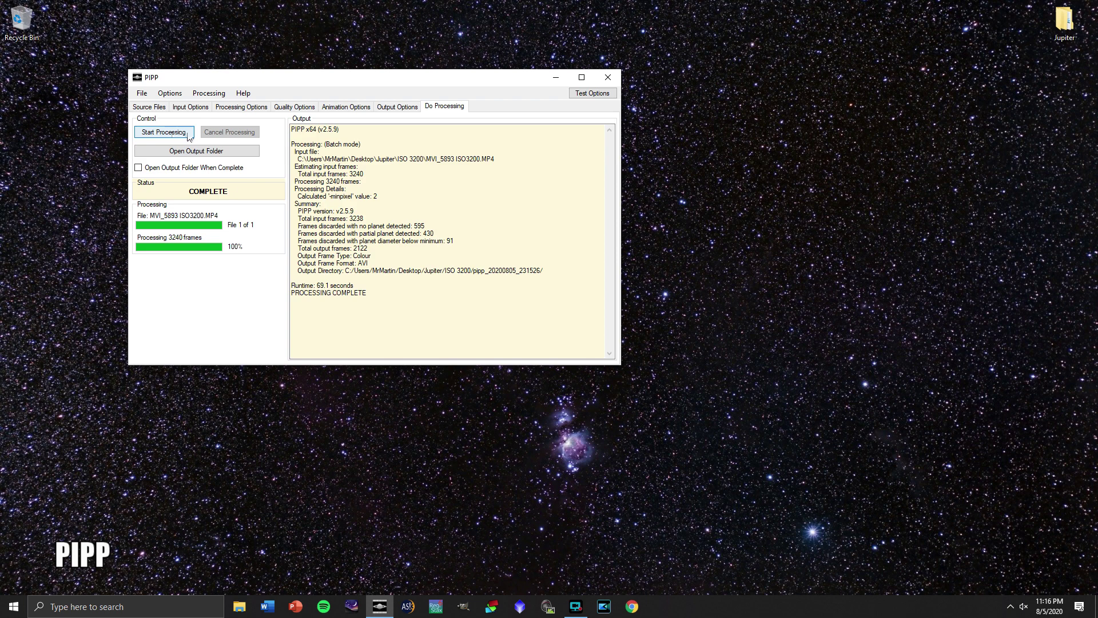
# Play MVI_5893 ISO3200_pipp from Jupiter > ISO 3200 > pipp_20200805_231526.
pyautogui.click(1069, 34)
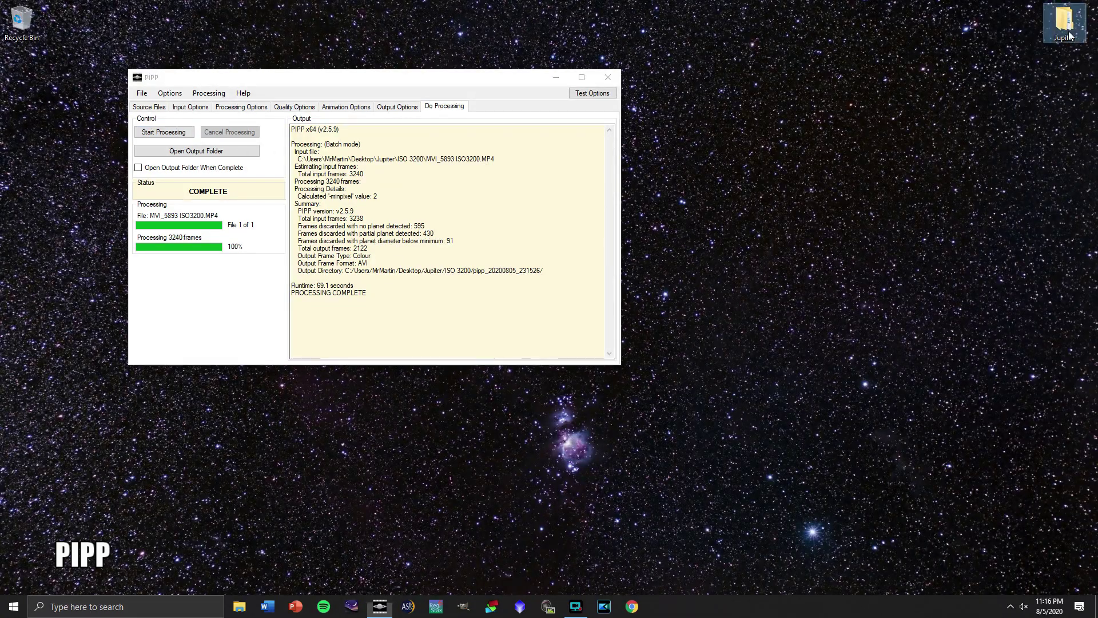
pyautogui.doubleClick(1069, 34)
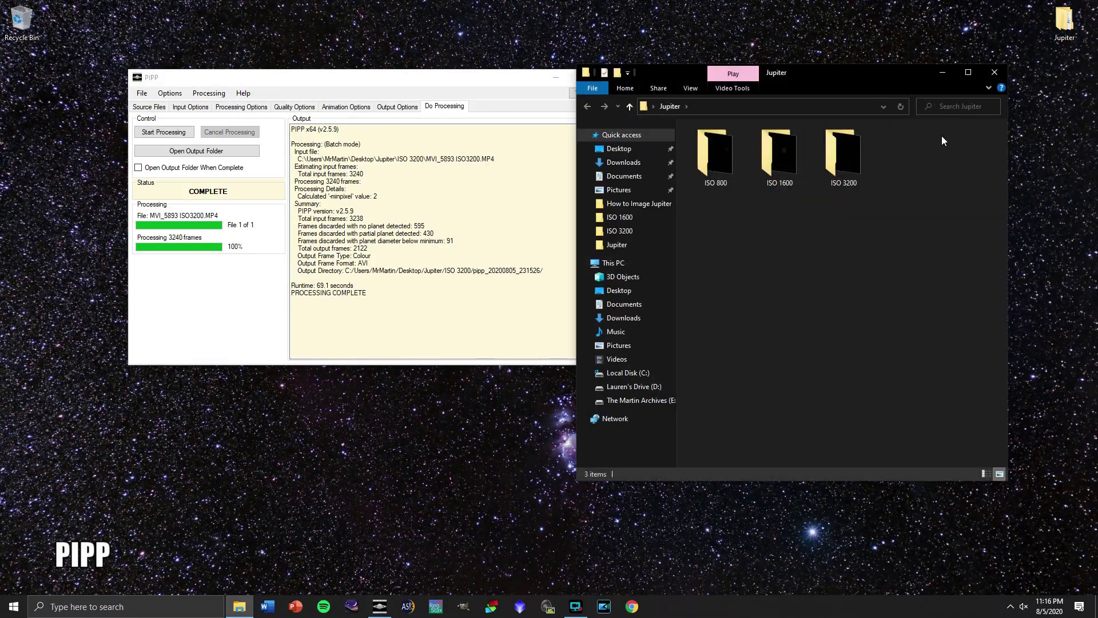
pyautogui.doubleClick(848, 162)
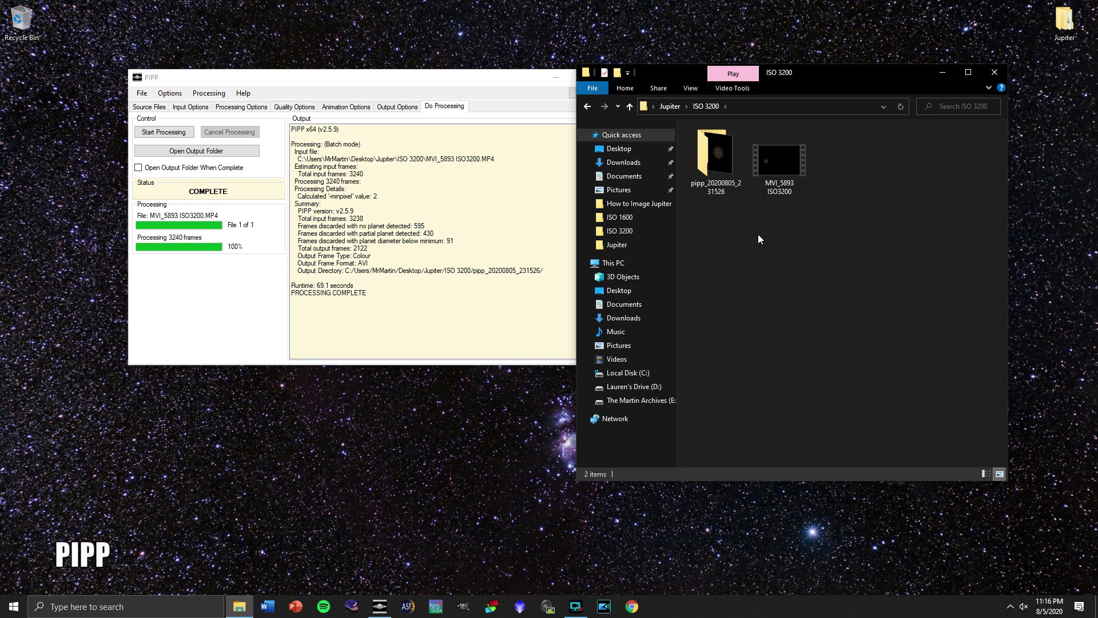
pyautogui.doubleClick(715, 153)
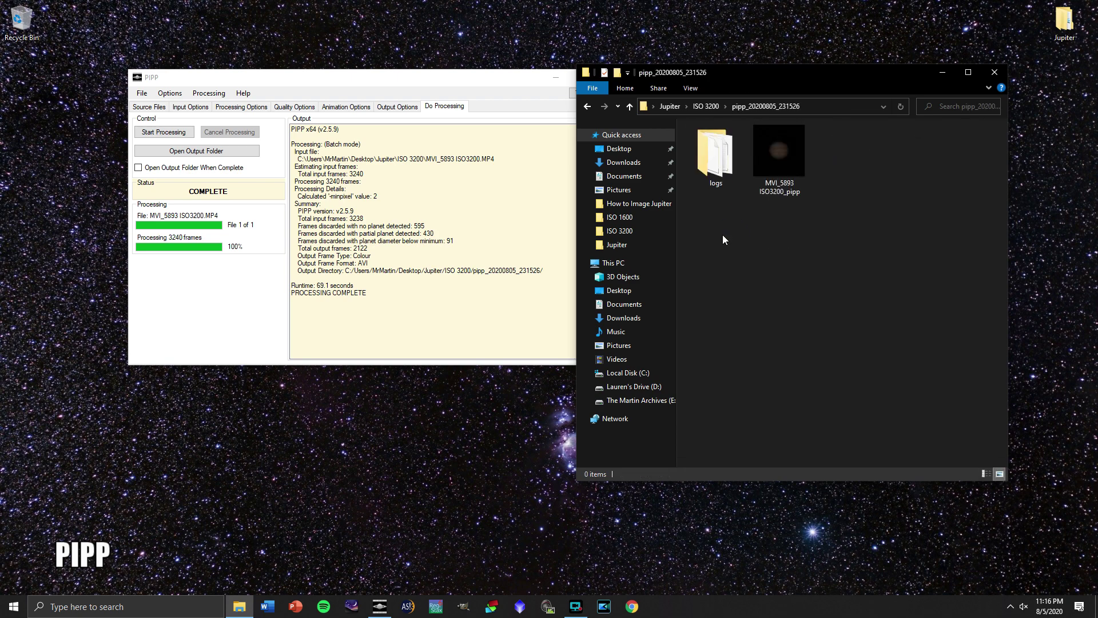
pyautogui.doubleClick(778, 173)
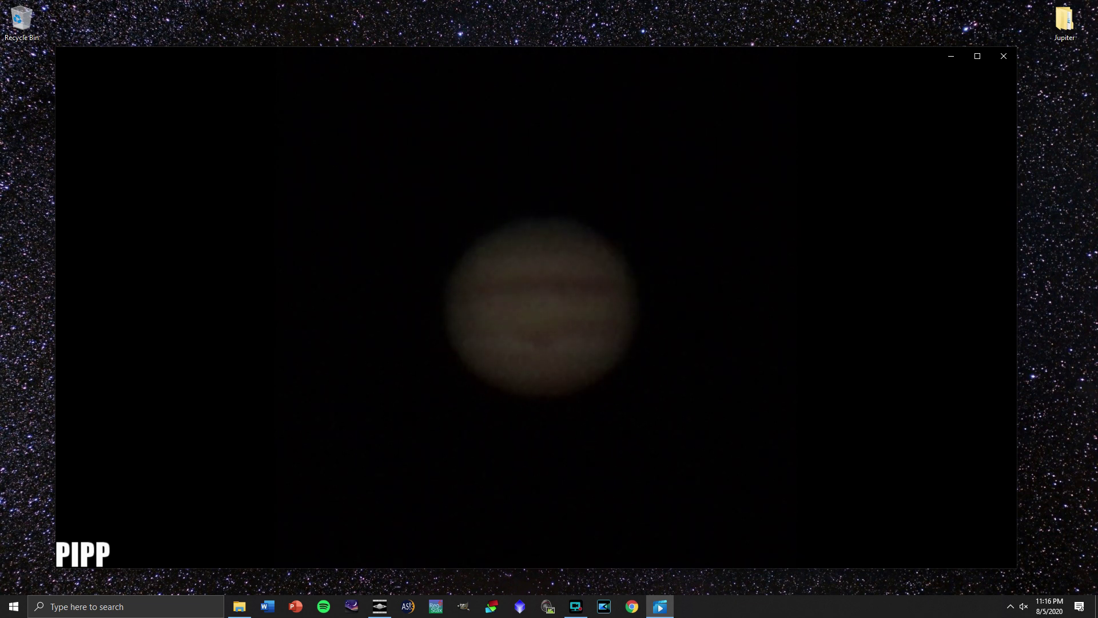
# Close the video player, the output folder window and PIPP.
pyautogui.moveTo(838, 237)
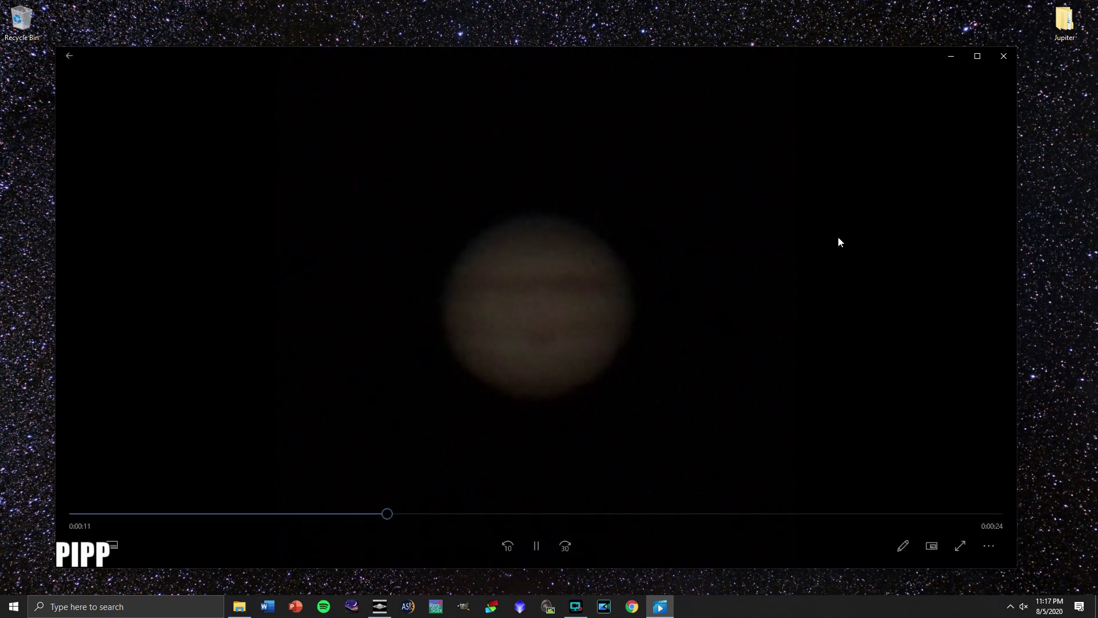
pyautogui.click(1007, 57)
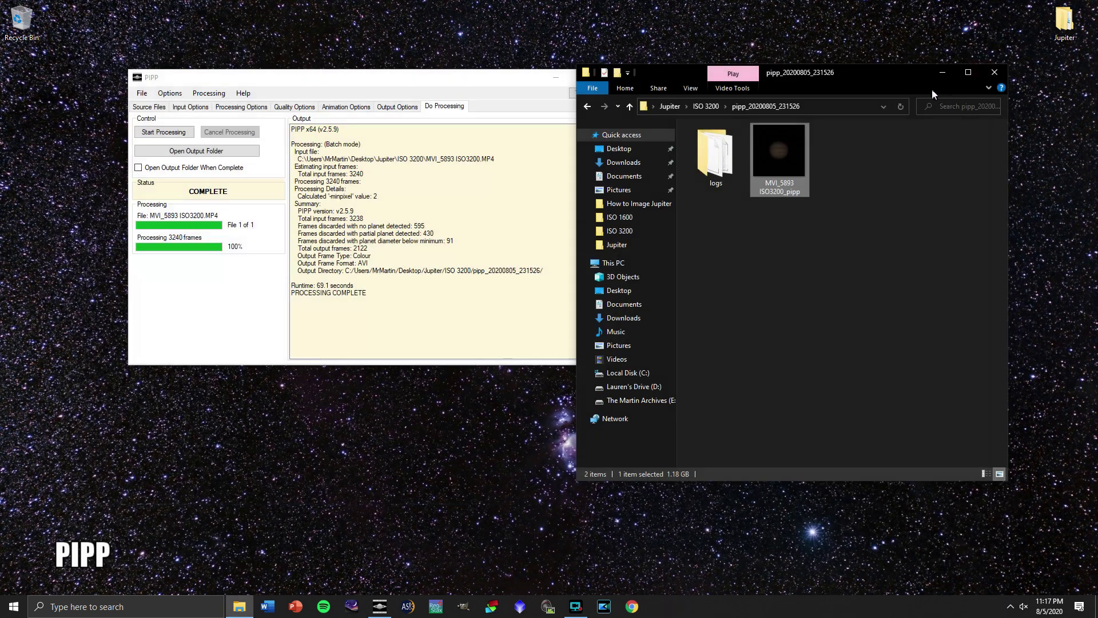
pyautogui.click(992, 72)
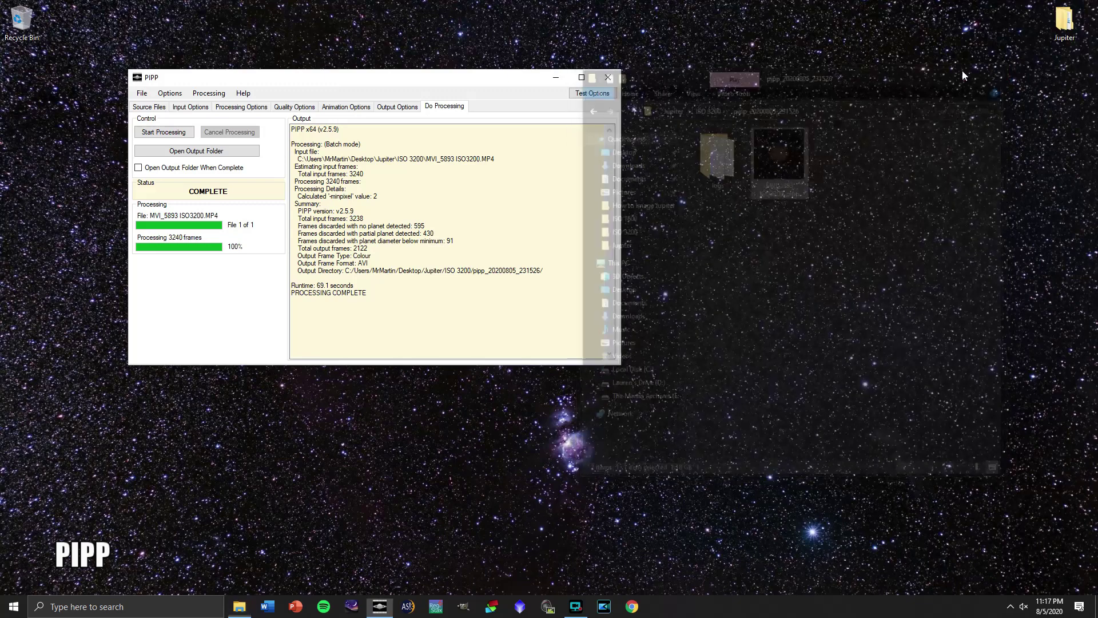
pyautogui.click(610, 76)
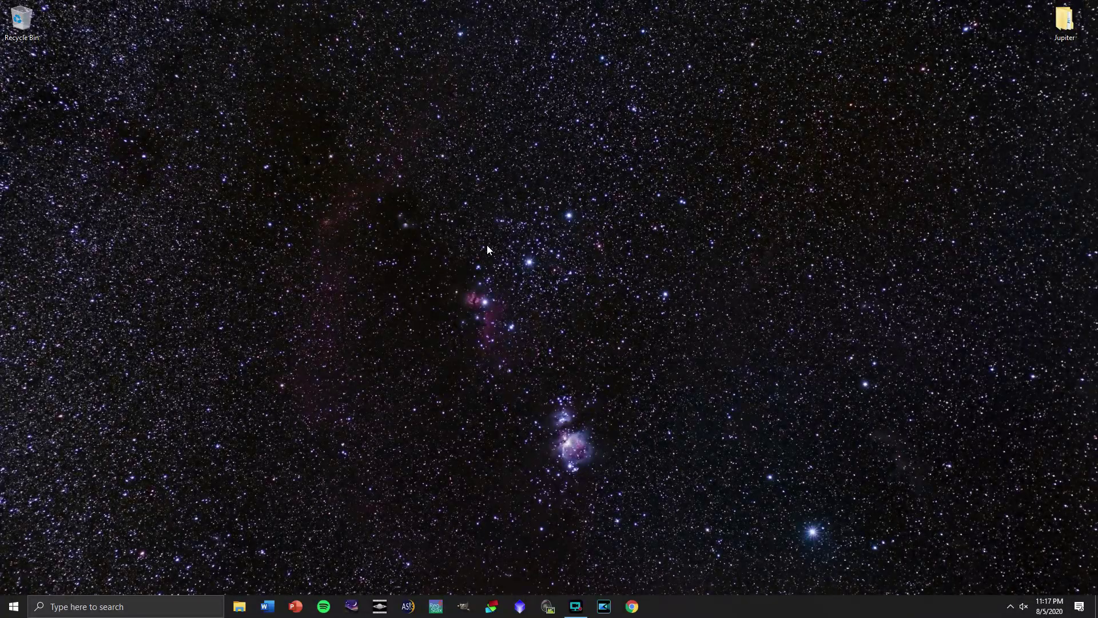
# Load MVI_5893 ISO3200_pipp.avi from Jupiter > ISO 3200 > pipp_20200805_231526 into AutoStakkert!3.
pyautogui.click(406, 605)
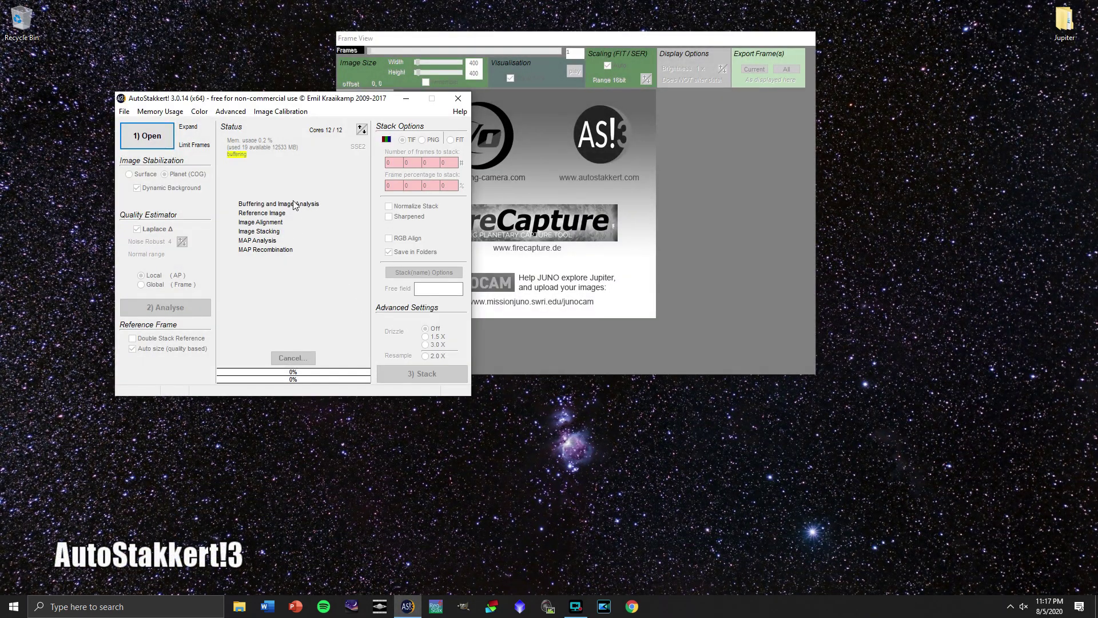
pyautogui.click(147, 135)
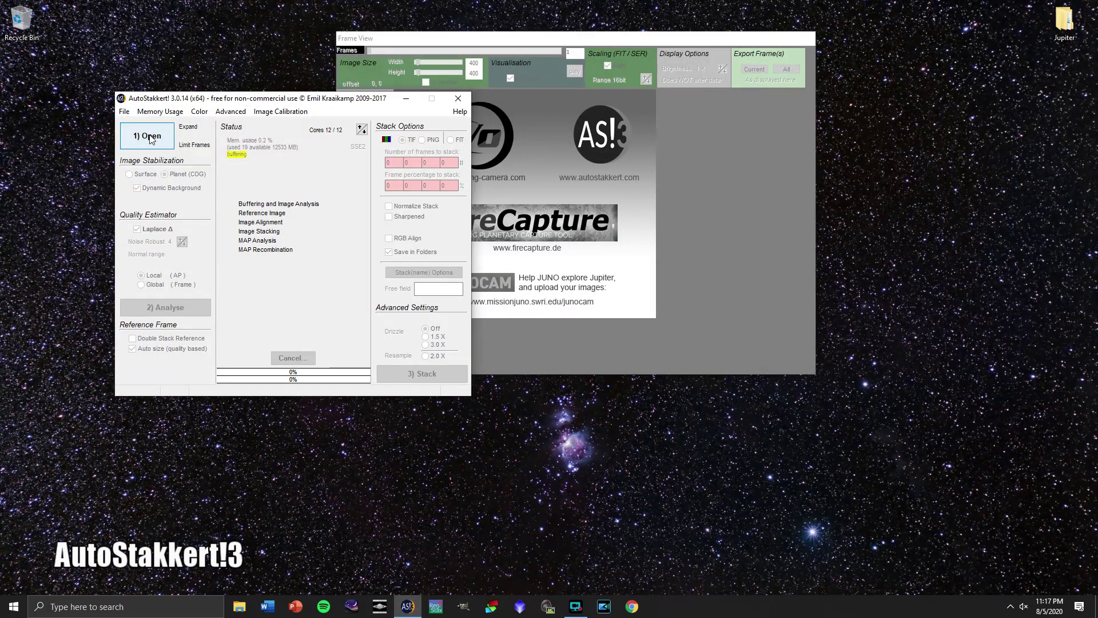
pyautogui.click(369, 229)
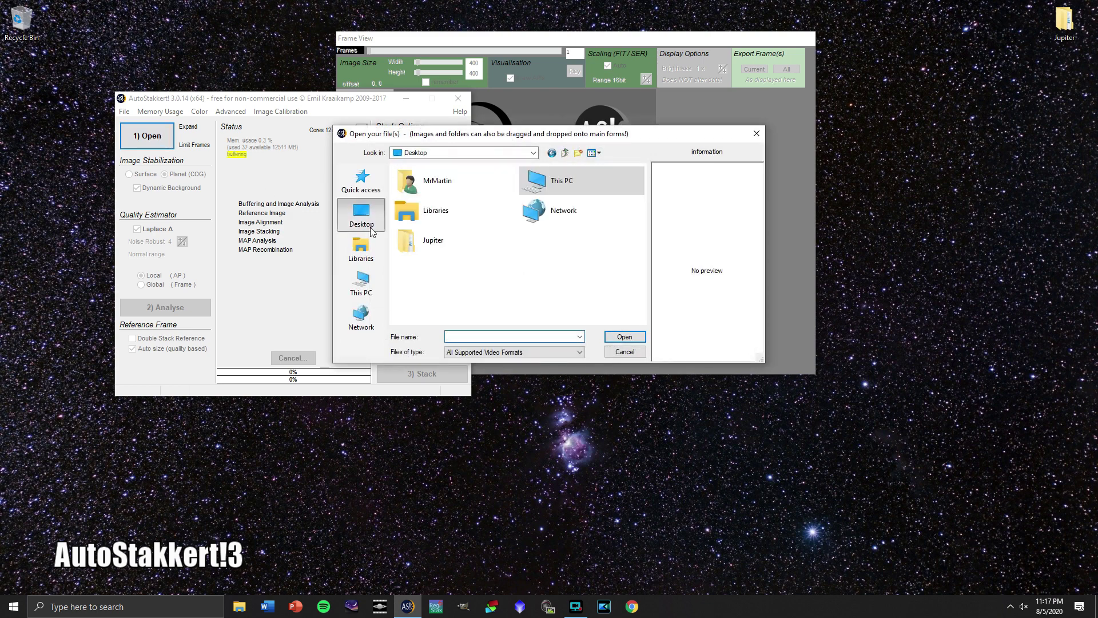
pyautogui.doubleClick(435, 243)
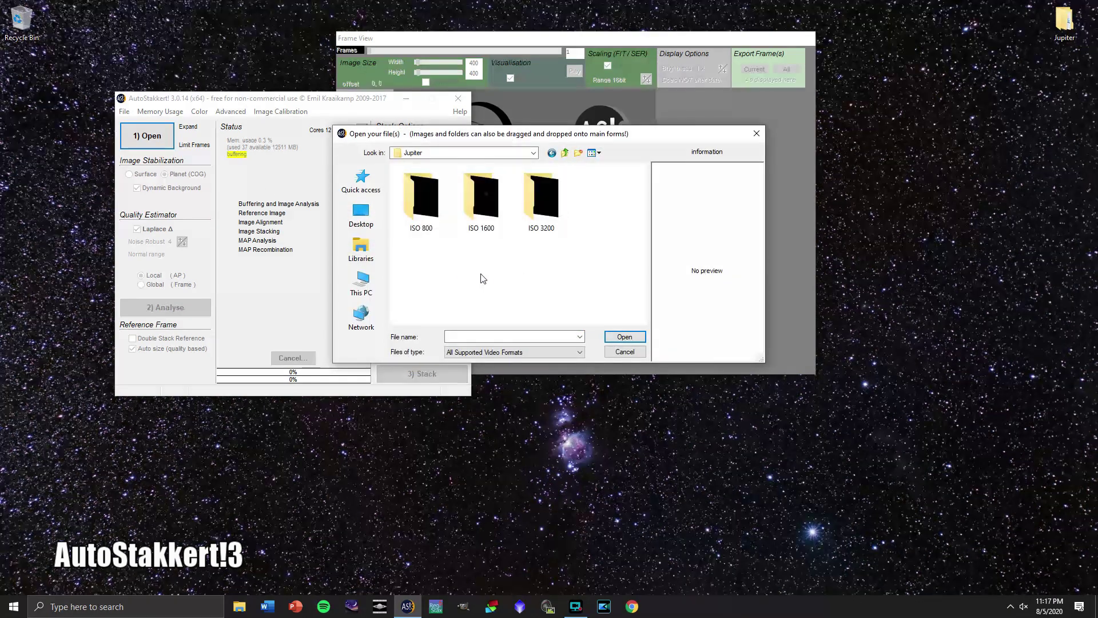
pyautogui.doubleClick(549, 215)
pyautogui.doubleClick(420, 209)
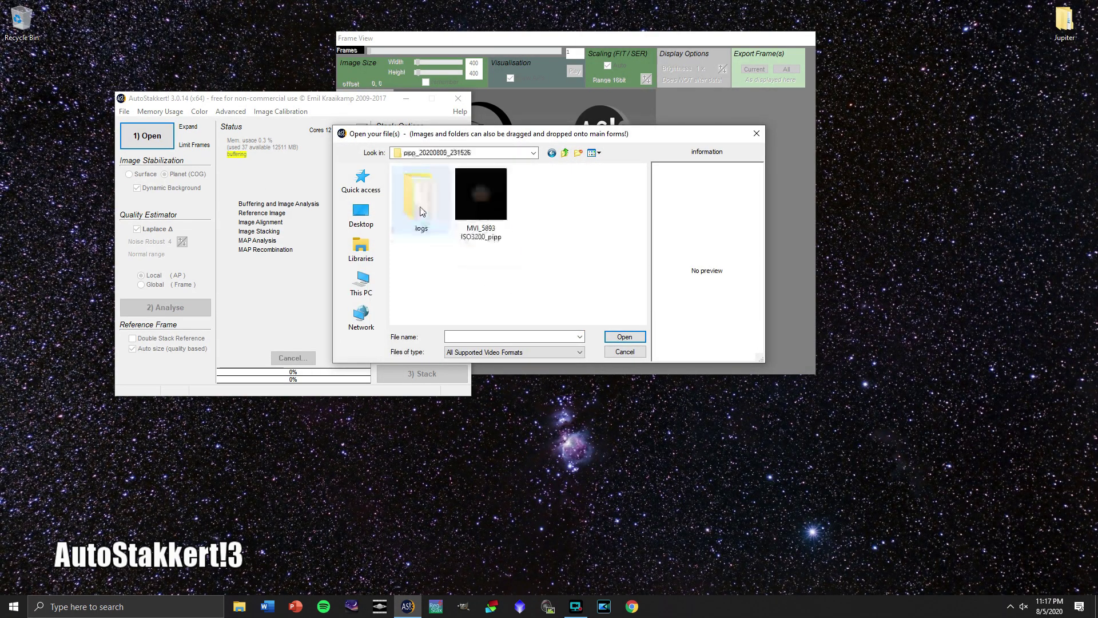
pyautogui.click(479, 200)
pyautogui.doubleClick(479, 200)
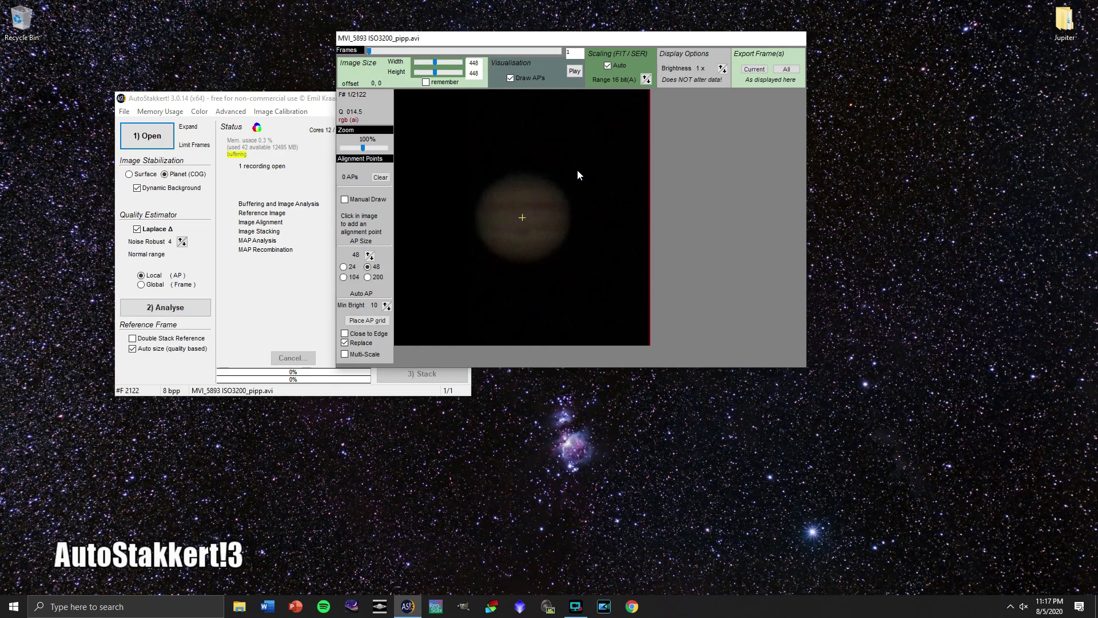
# Arrange the frame viewer beside the main window, analyse all frames, and set the cutoff to 25%.
pyautogui.moveTo(651, 43); pyautogui.dragTo(841, 88)
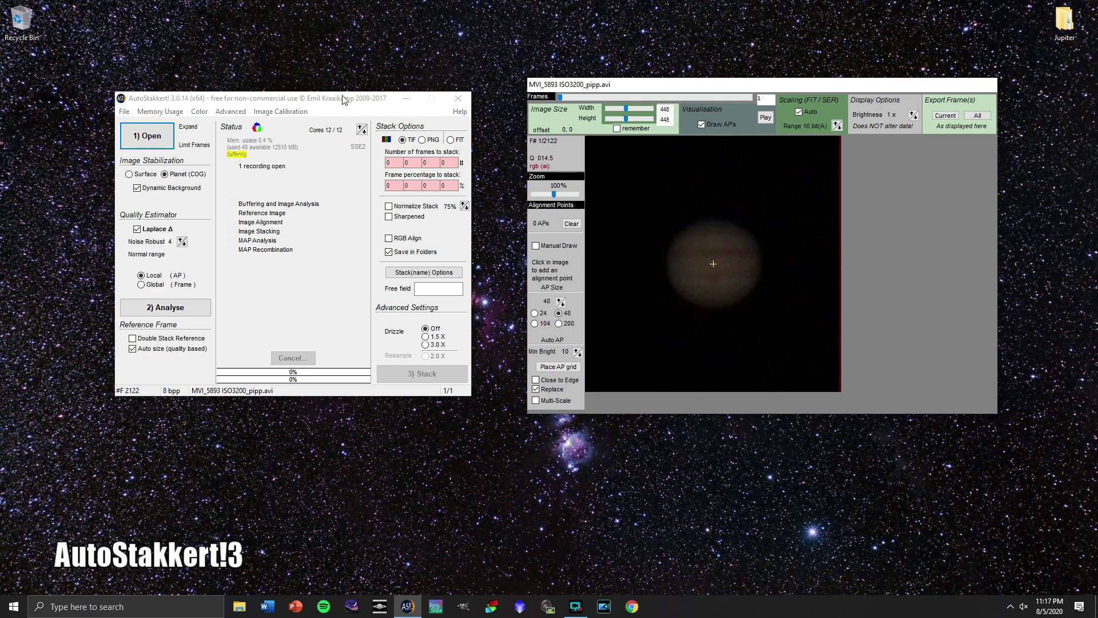
pyautogui.moveTo(304, 99); pyautogui.dragTo(335, 105)
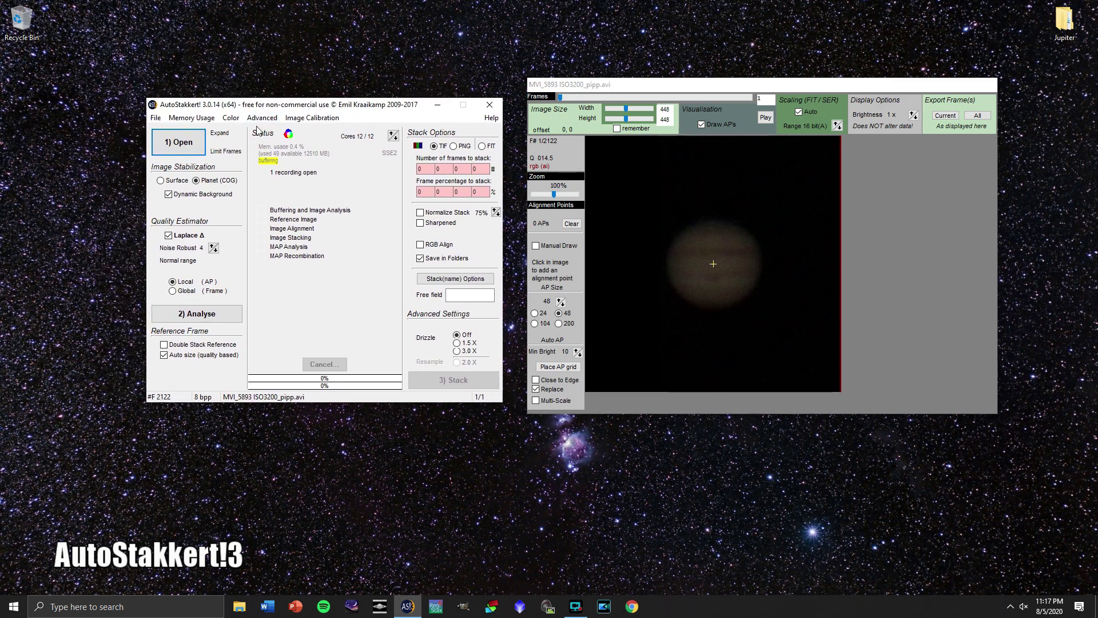
pyautogui.click(197, 316)
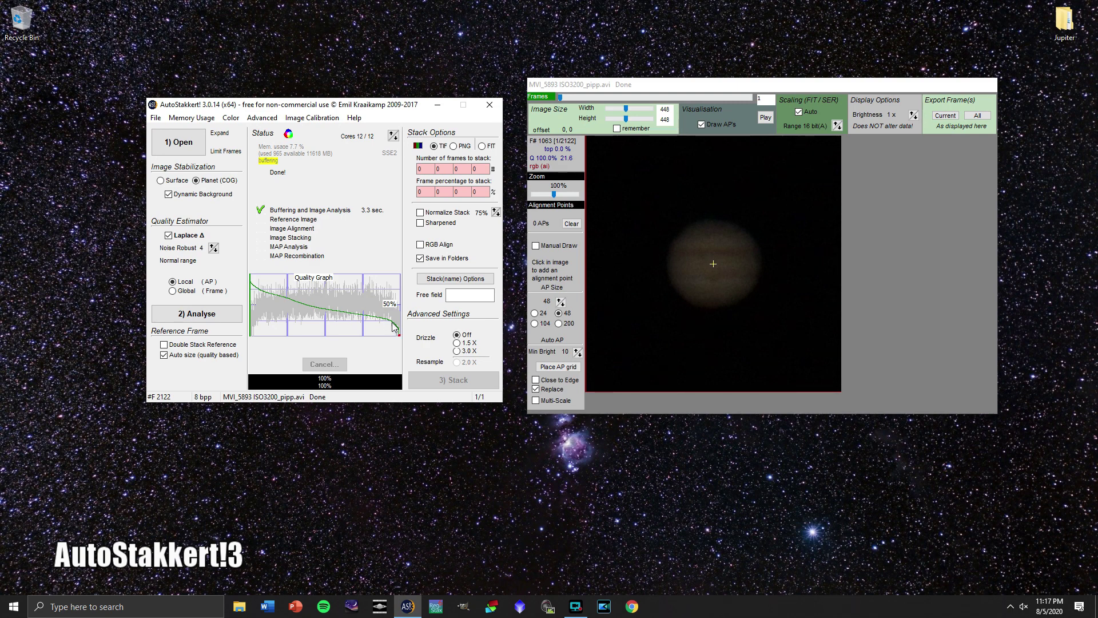
pyautogui.click(287, 296)
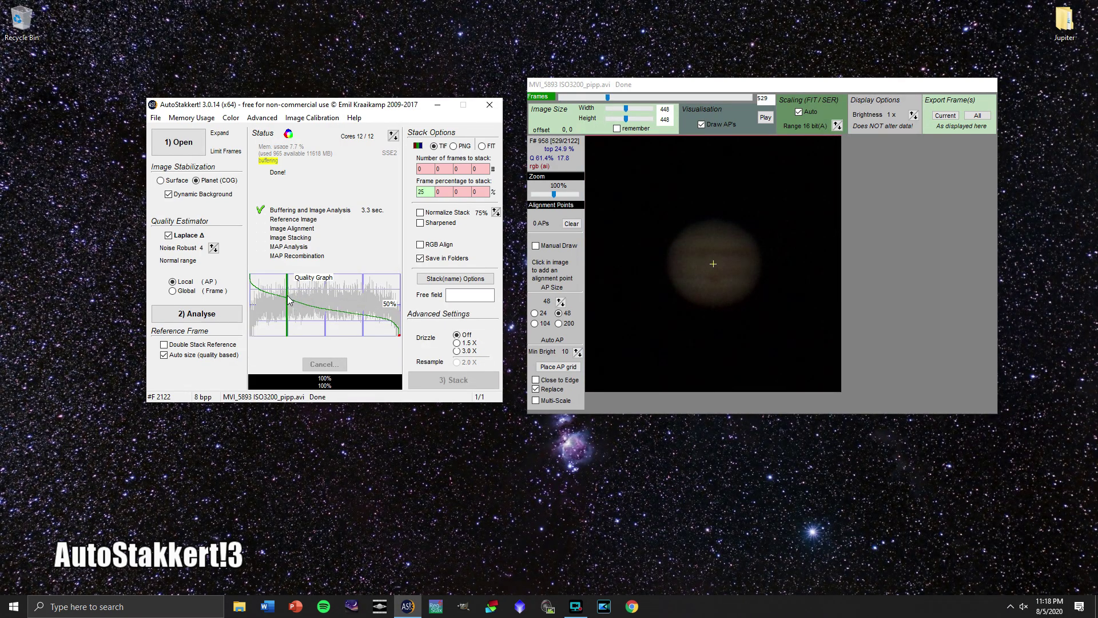
# Preview 49%, 76%, 100% and 88% cutoffs on the quality graph, then enter 90%.
pyautogui.click(324, 311)
pyautogui.click(364, 314)
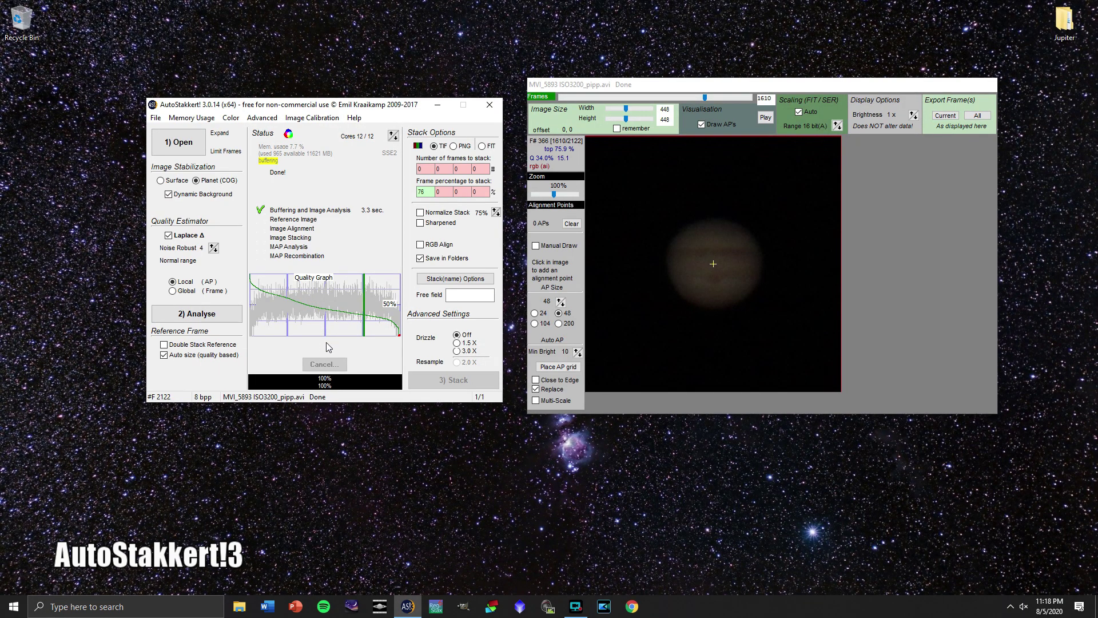
pyautogui.click(400, 321)
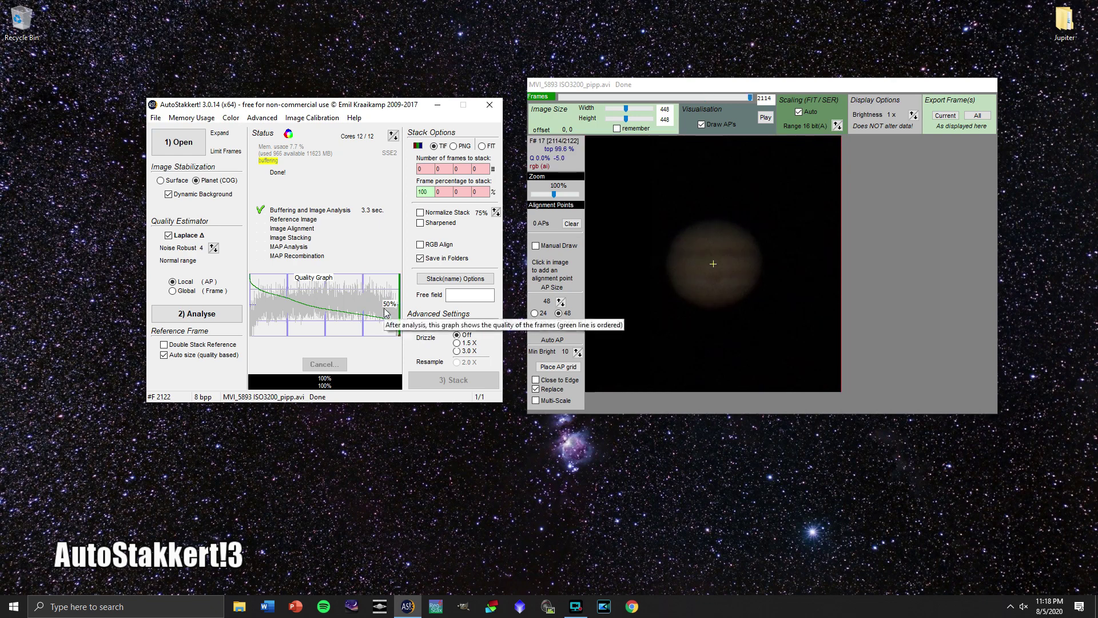
pyautogui.click(383, 312)
pyautogui.click(384, 312)
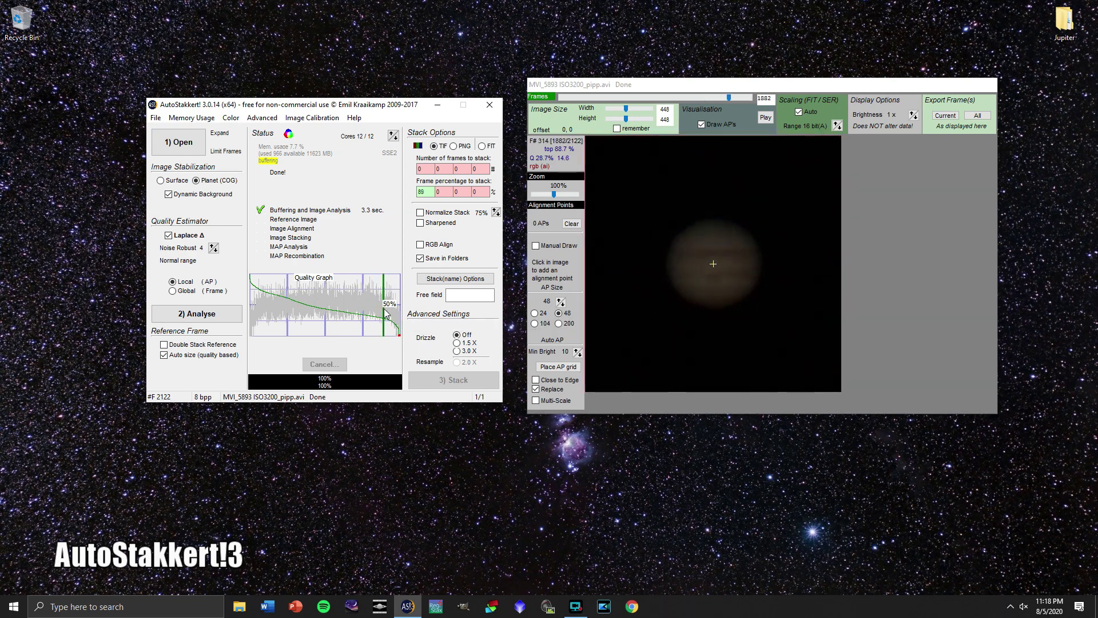
pyautogui.moveTo(426, 191); pyautogui.dragTo(412, 191)
pyautogui.write('90')
pyautogui.moveTo(398, 105); pyautogui.dragTo(387, 93)
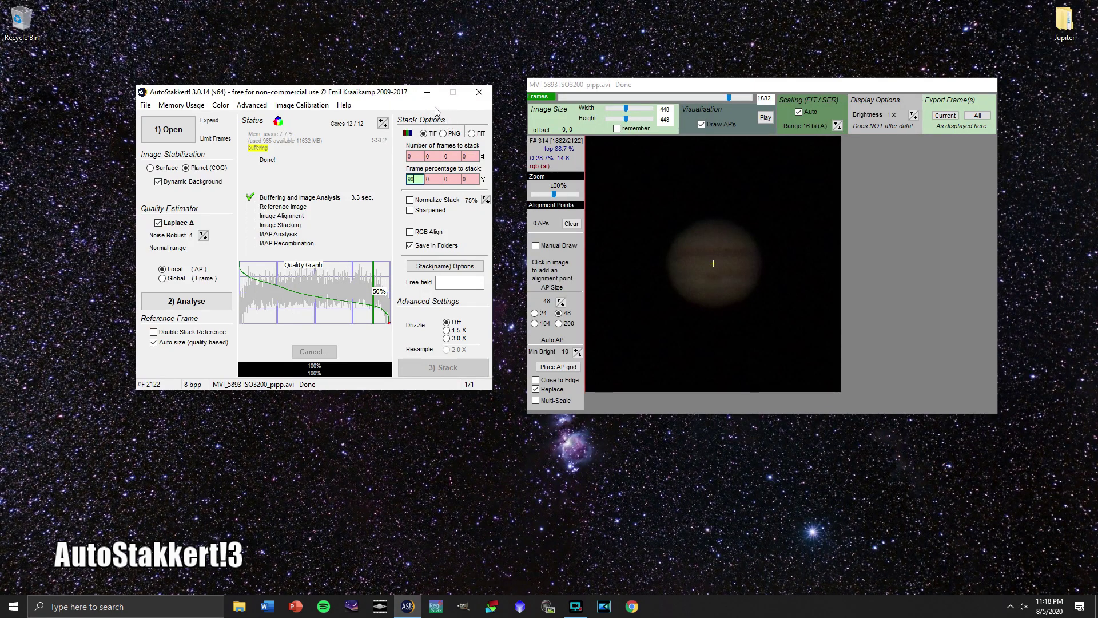
pyautogui.moveTo(671, 85); pyautogui.dragTo(693, 89)
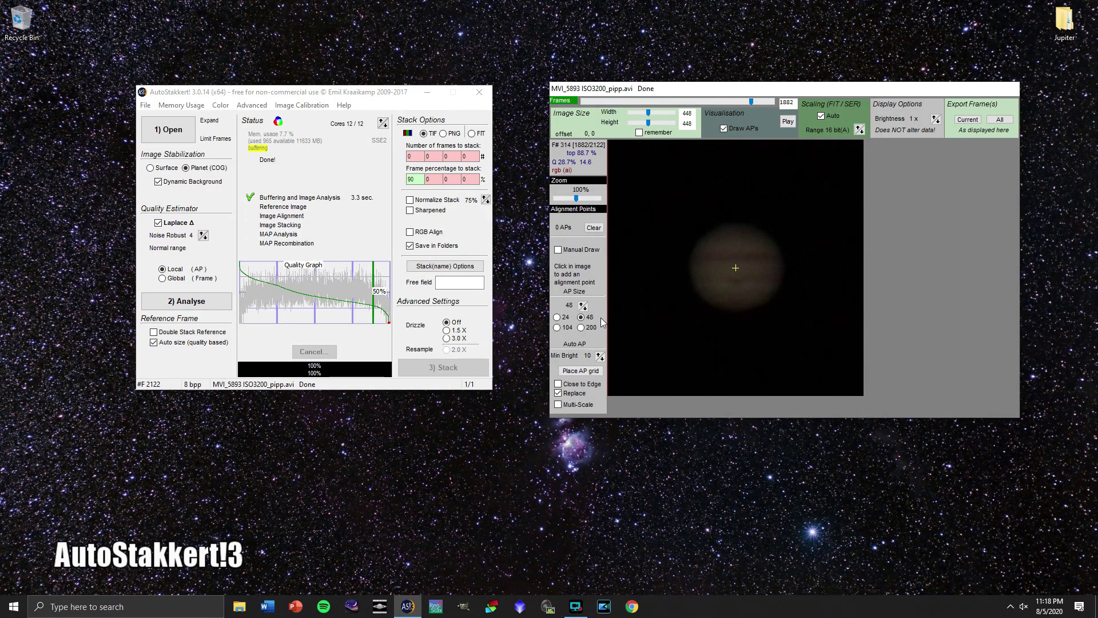
# Place an AP grid, trying minimum brightness 5 and 15 before settling on 10.
pyautogui.click(582, 370)
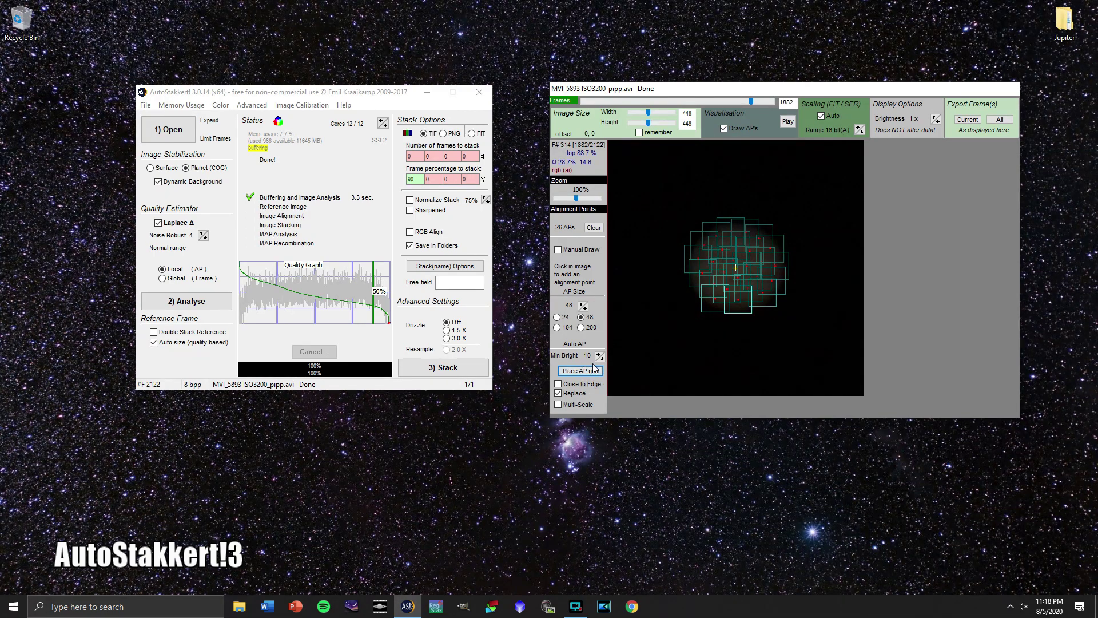
pyautogui.click(602, 359)
pyautogui.click(592, 371)
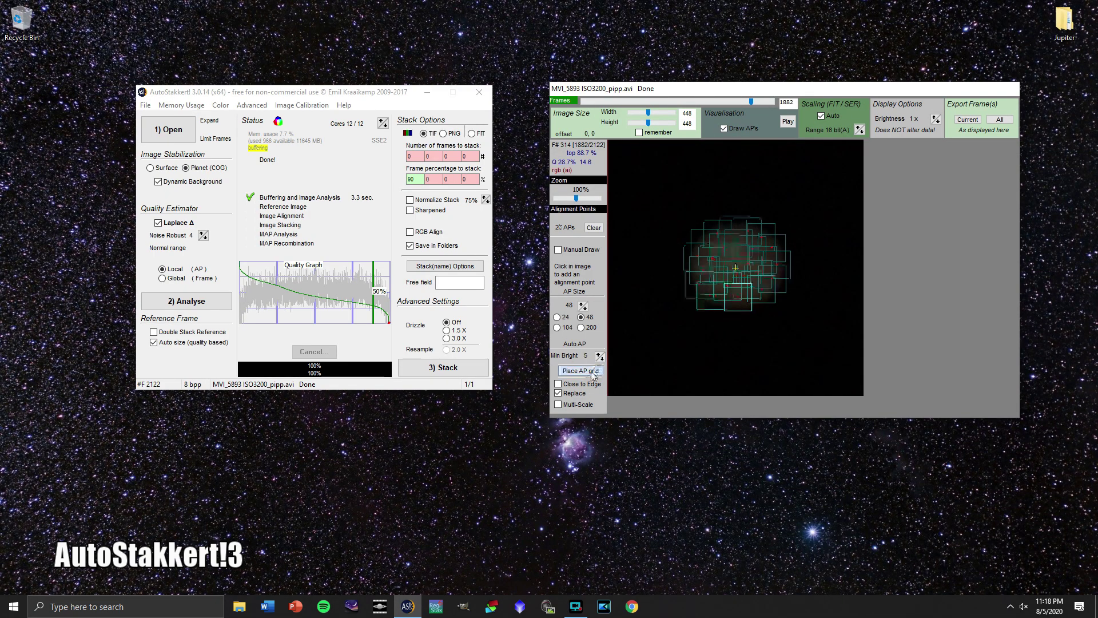
pyautogui.click(599, 354)
pyautogui.click(581, 371)
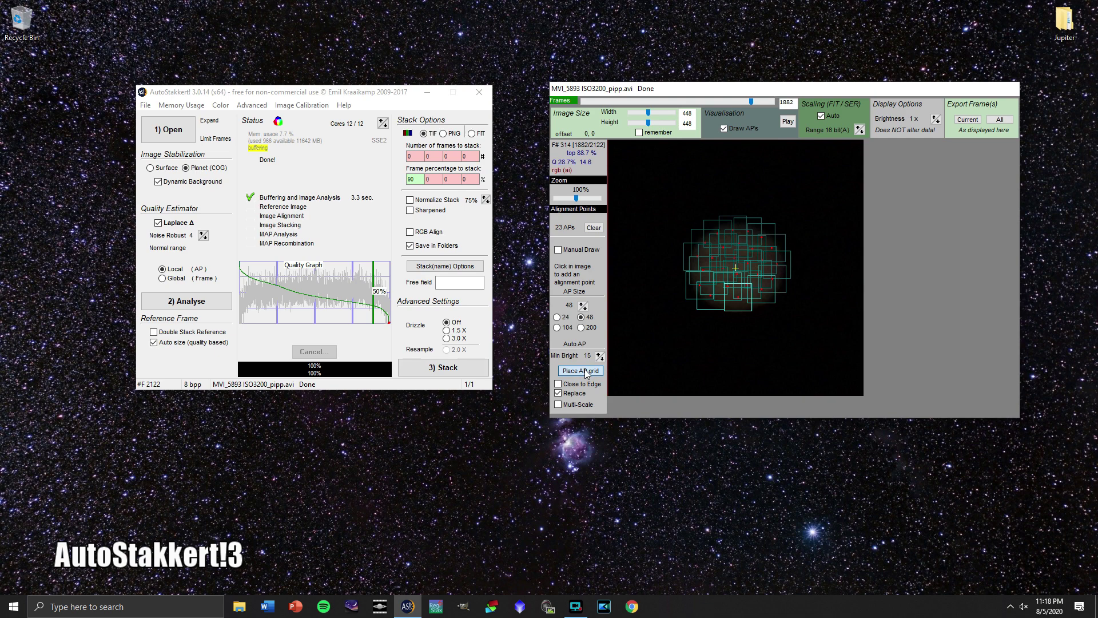
pyautogui.click(601, 358)
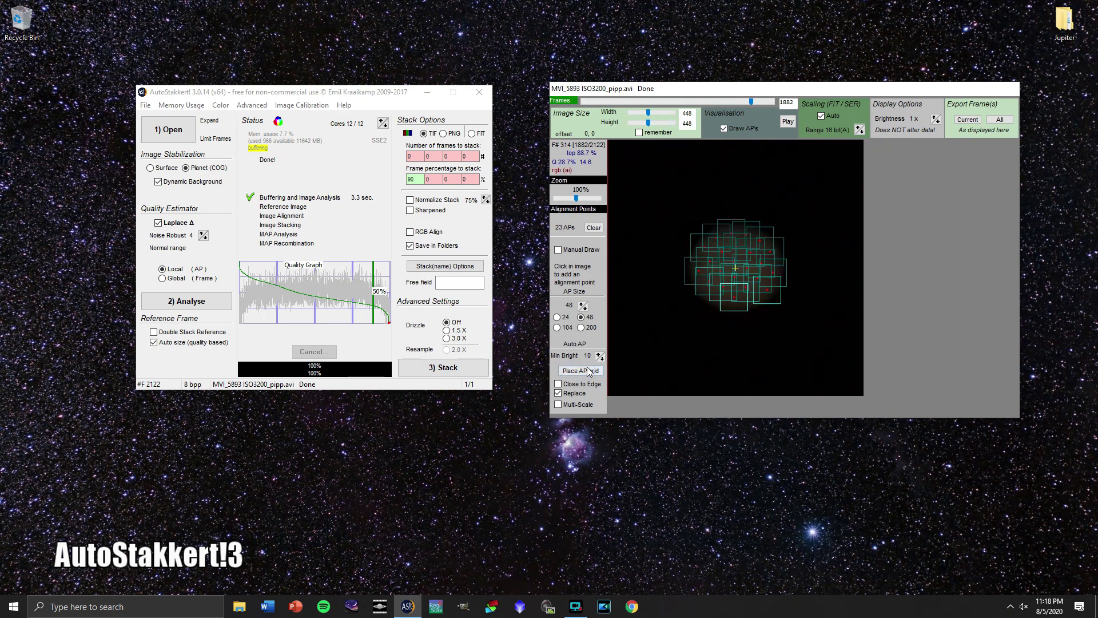
pyautogui.click(583, 372)
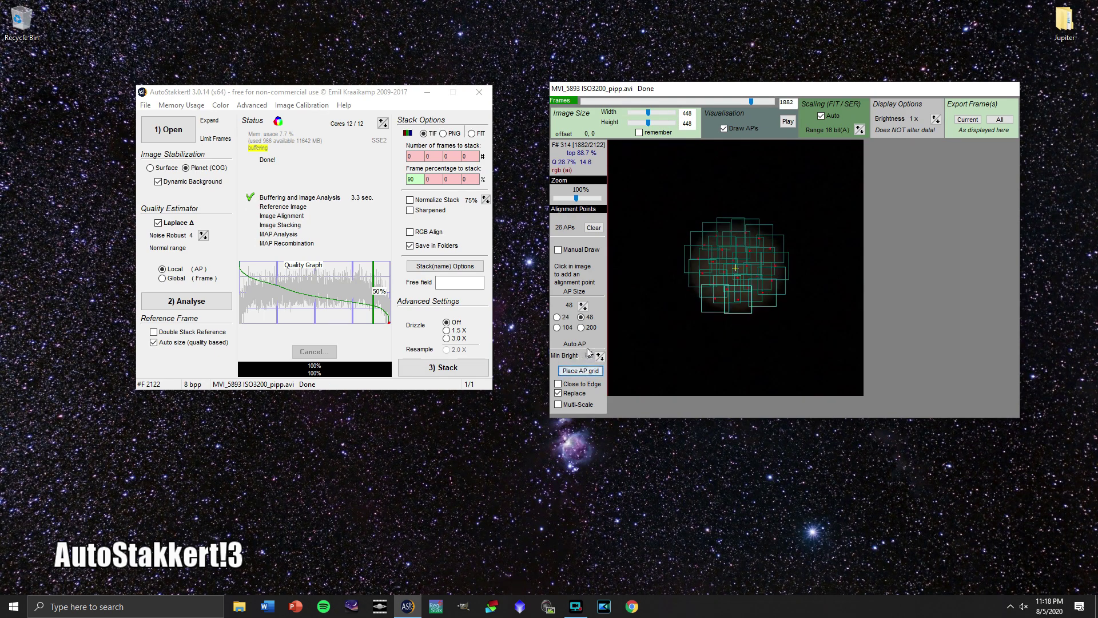
# Try AP size 32, regrid with size 48 points, and stack the best frames.
pyautogui.click(584, 309)
pyautogui.click(581, 371)
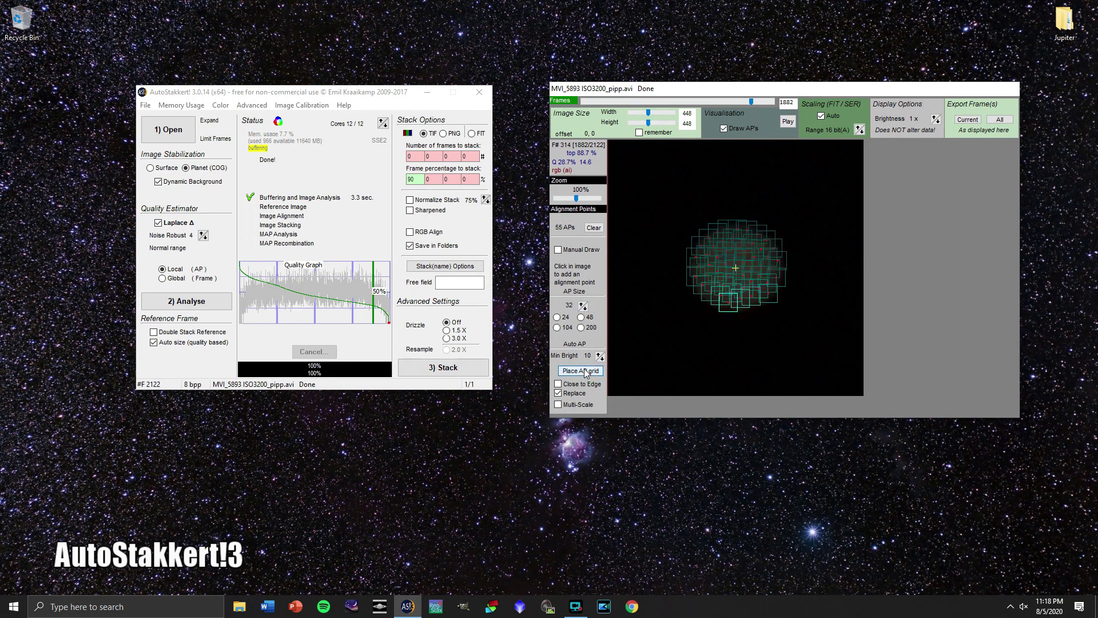
pyautogui.click(583, 305)
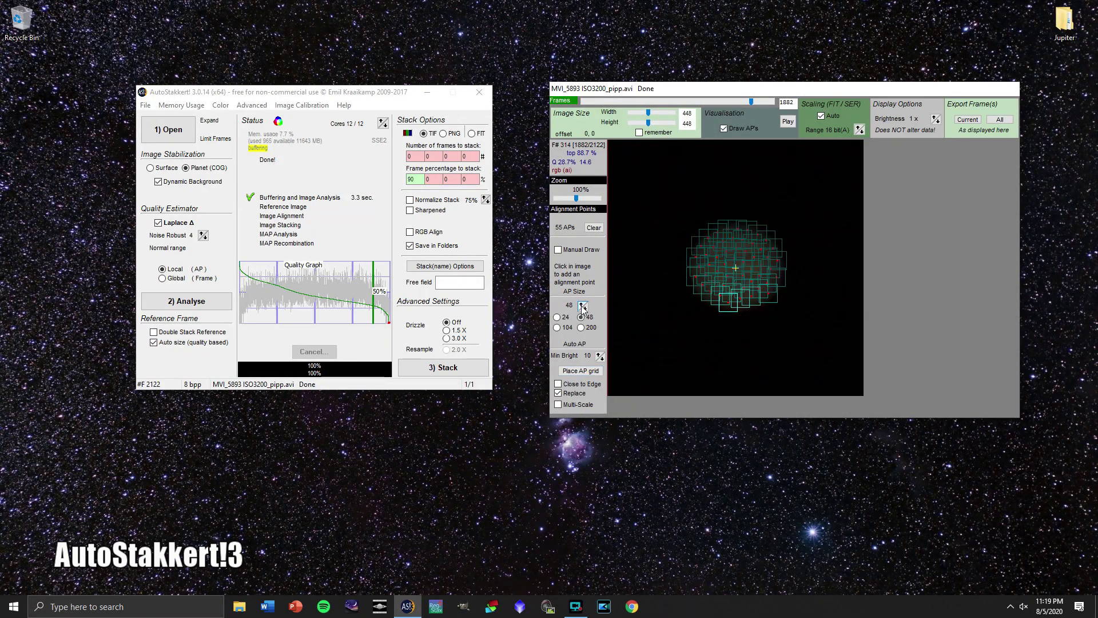
pyautogui.click(590, 371)
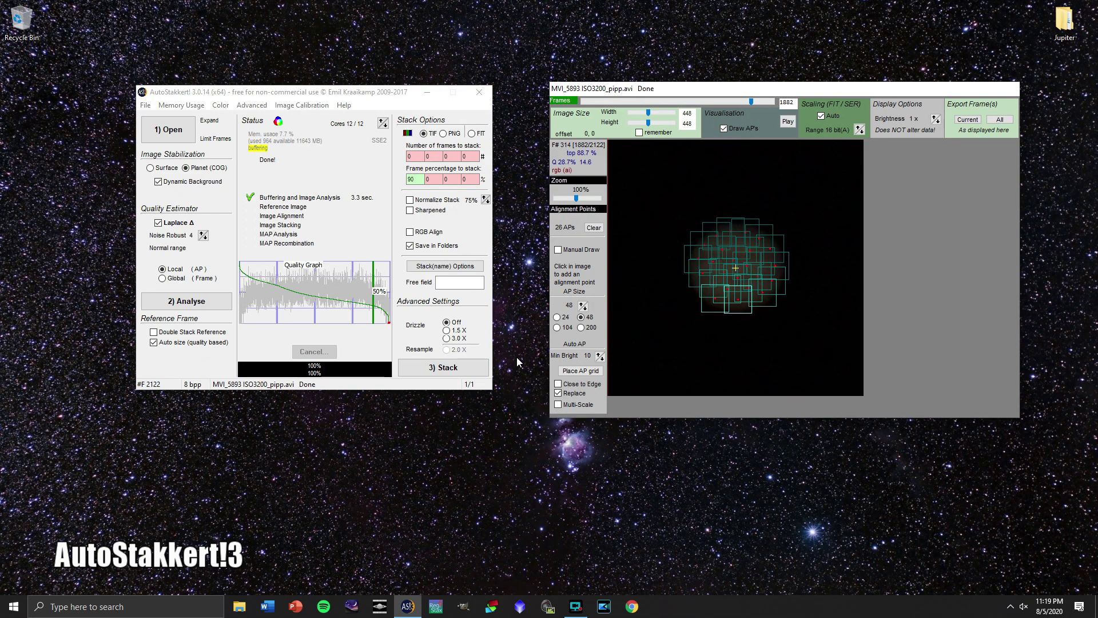
pyautogui.click(434, 369)
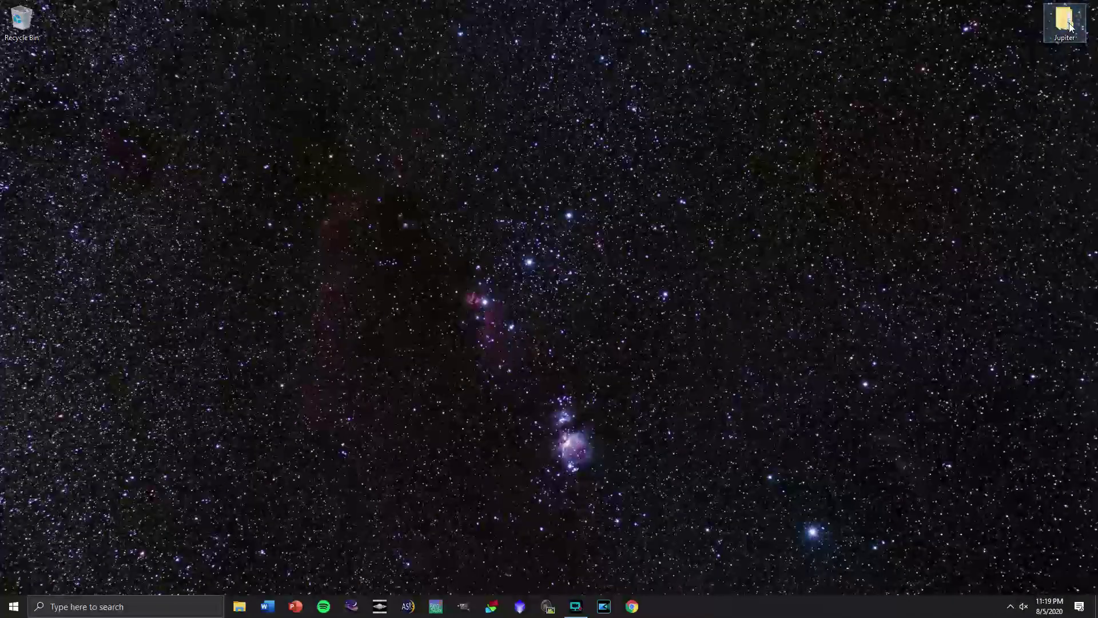
# Open the stacked ap26 TIFF from Jupiter > ISO 3200 > pipp_20200805_231526 > AS_P90 in Photos.
pyautogui.doubleClick(1065, 22)
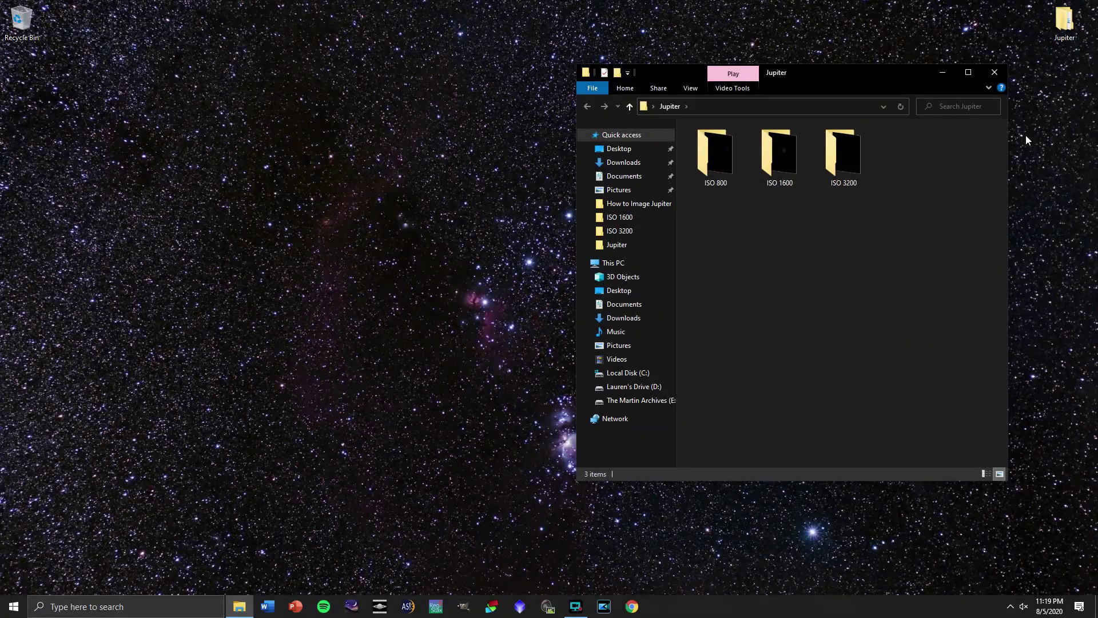
pyautogui.doubleClick(849, 158)
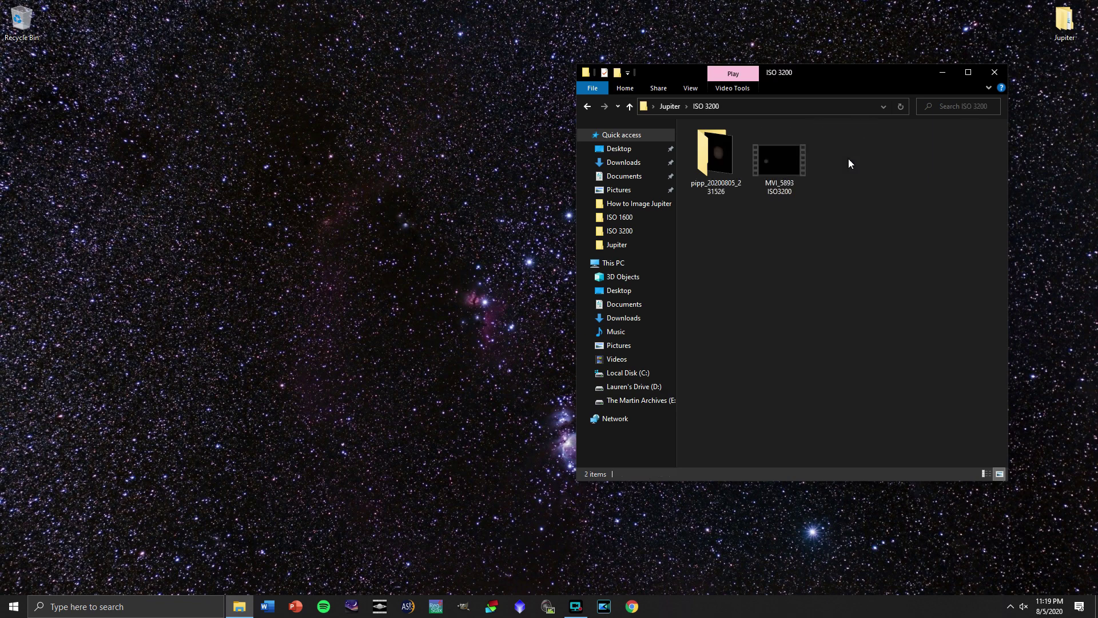
pyautogui.click(791, 167)
pyautogui.doubleClick(737, 170)
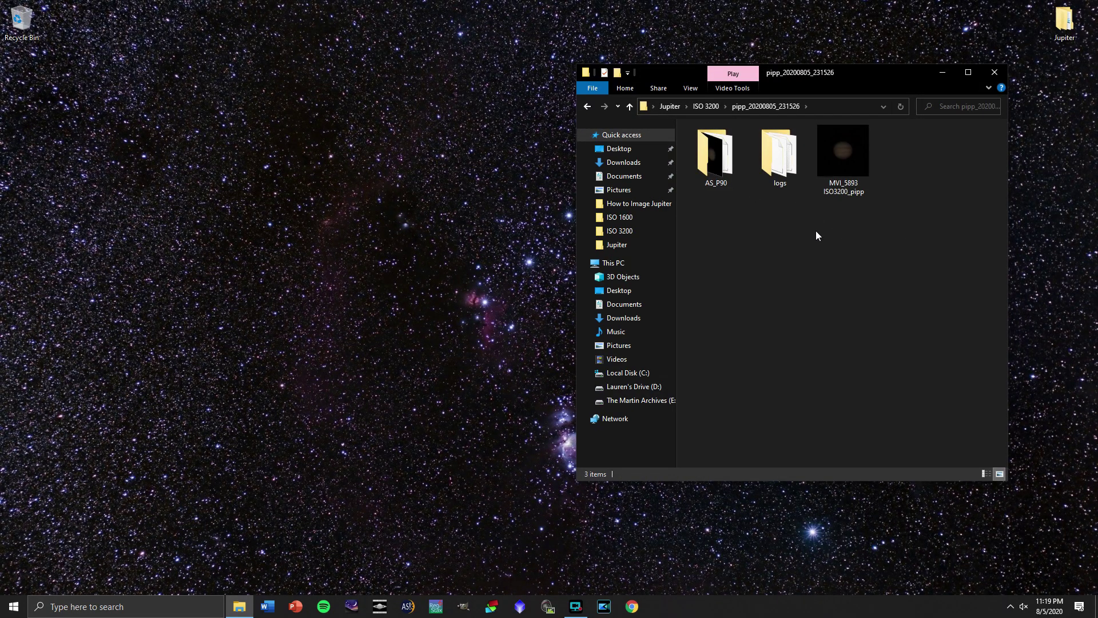
pyautogui.click(853, 150)
pyautogui.doubleClick(727, 170)
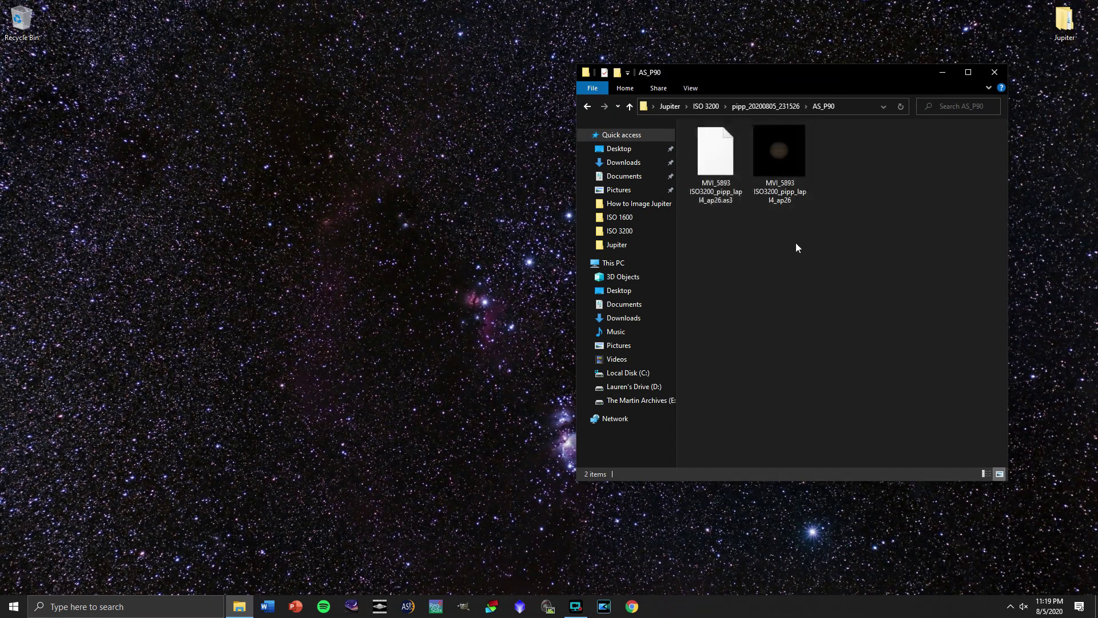
pyautogui.click(782, 160)
pyautogui.doubleClick(781, 157)
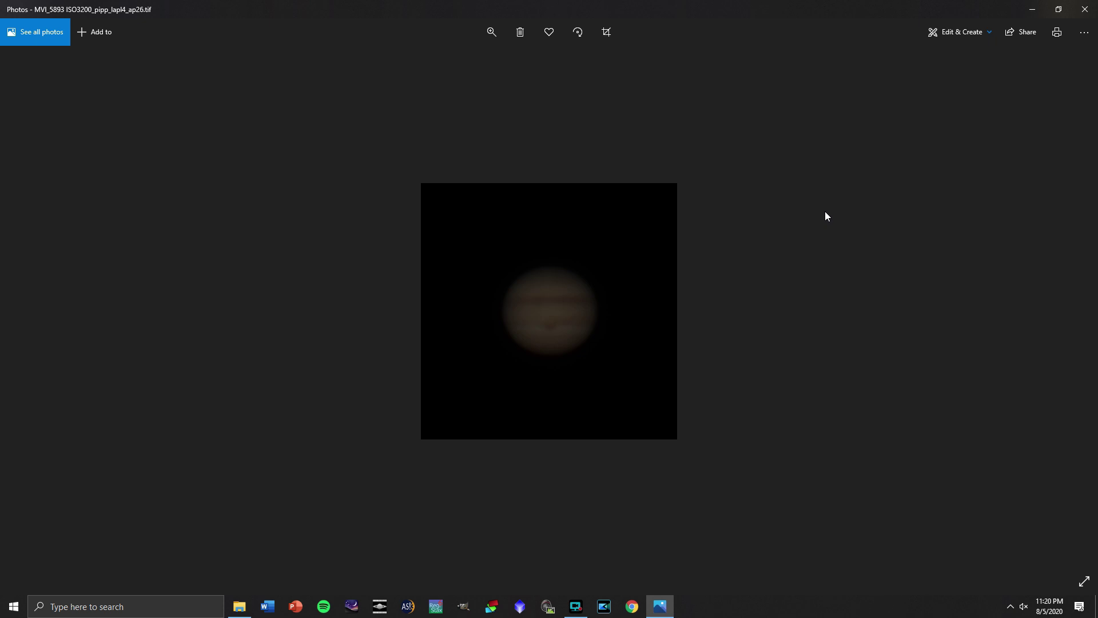
# Close Photos and the File Explorer window.
pyautogui.click(1085, 9)
pyautogui.click(915, 187)
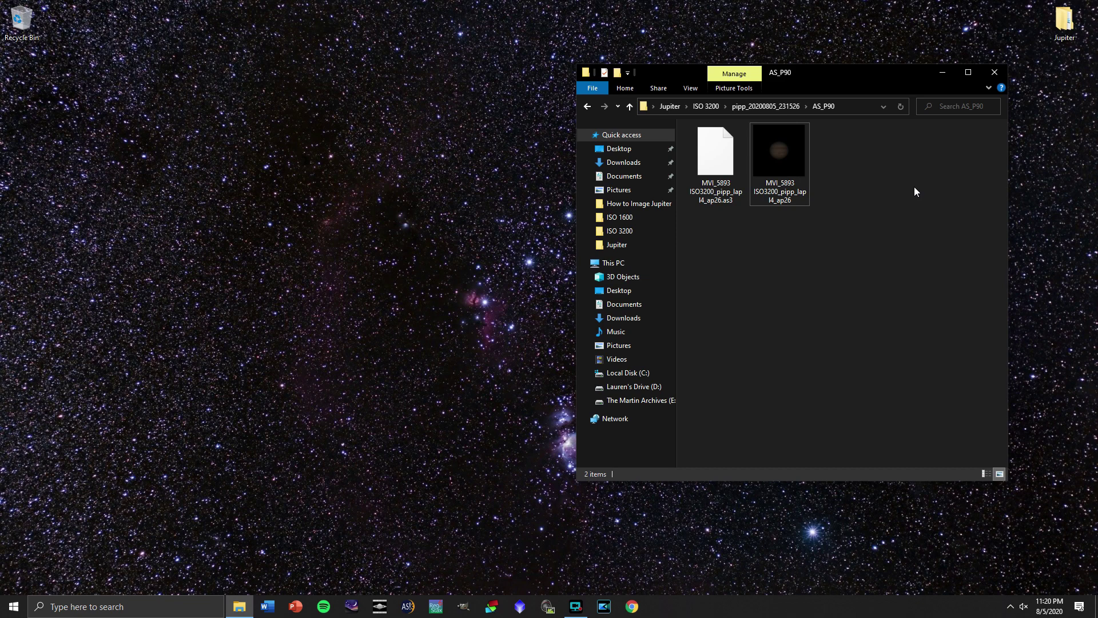
pyautogui.click(995, 72)
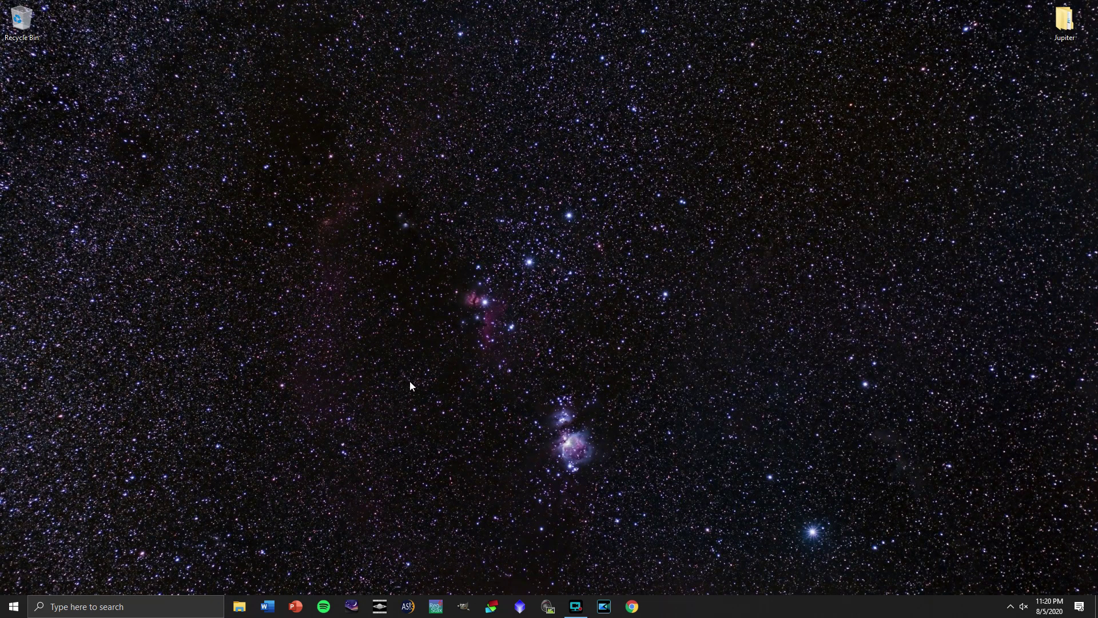
# Launch RegiStax 6 and load the stacked TIF from Jupiter > ISO 3200 > pipp_20200805_231526 > AS_P90.
pyautogui.click(436, 605)
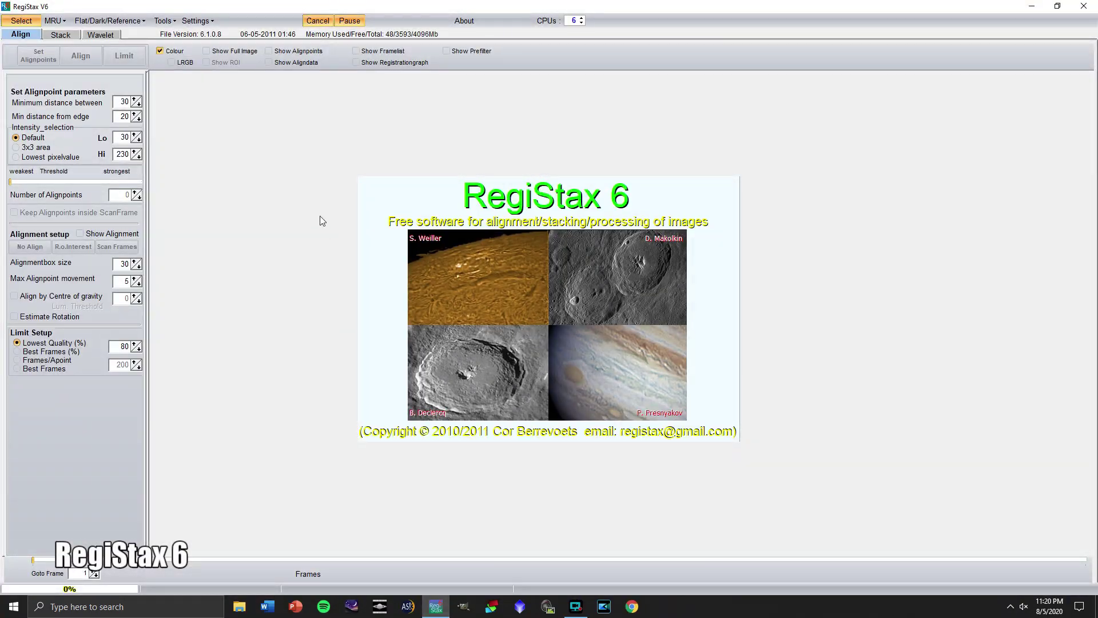
pyautogui.click(21, 21)
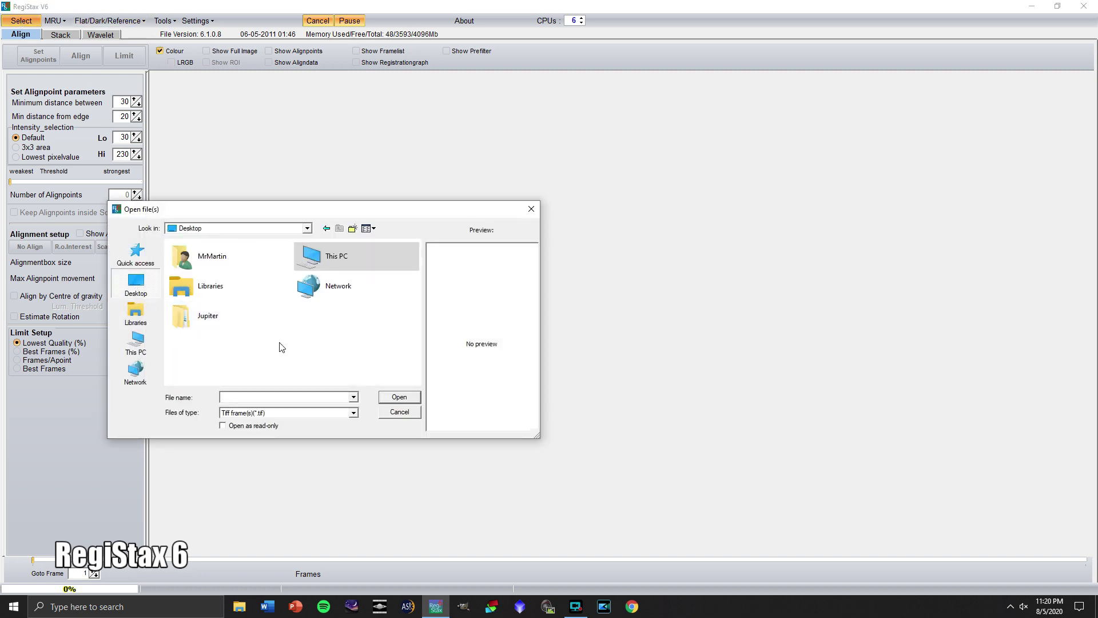
pyautogui.doubleClick(200, 315)
pyautogui.doubleClick(320, 289)
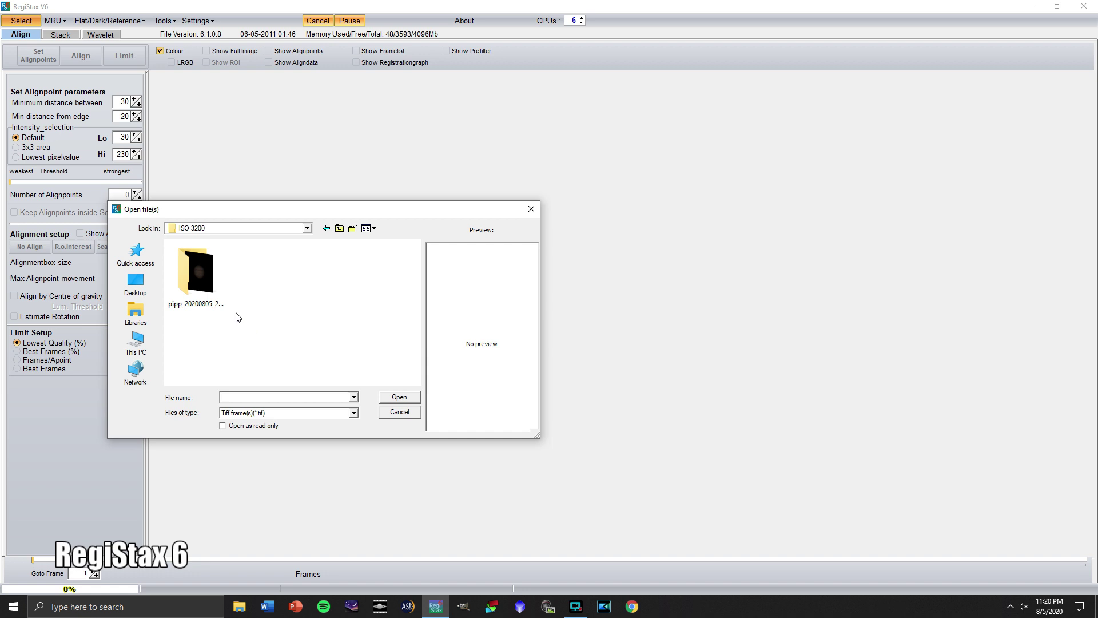
pyautogui.doubleClick(200, 283)
pyautogui.doubleClick(205, 283)
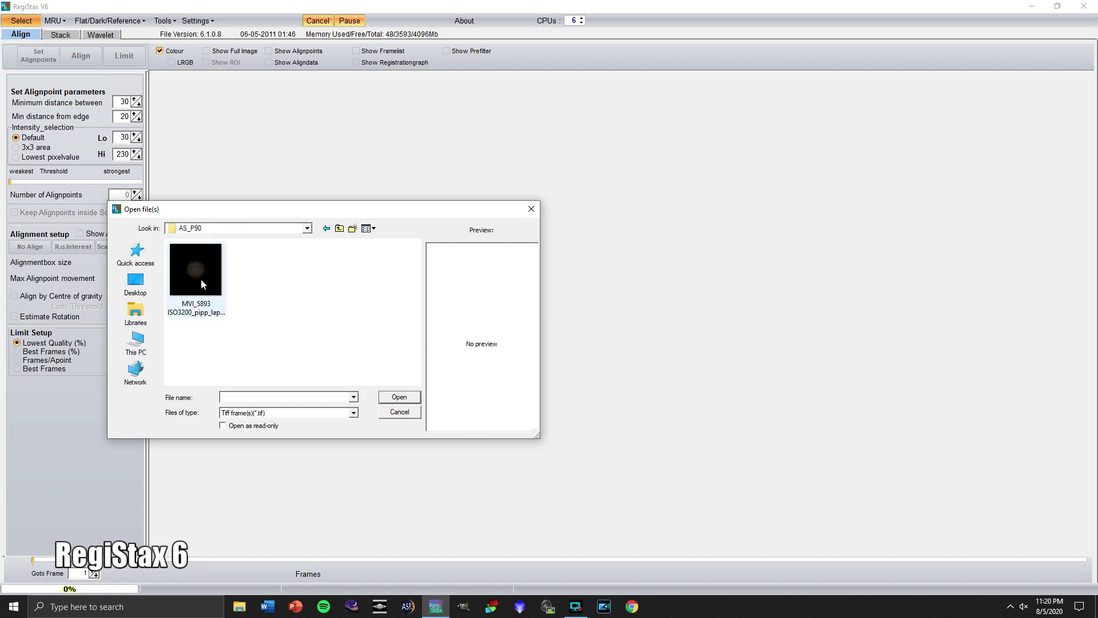
pyautogui.doubleClick(201, 279)
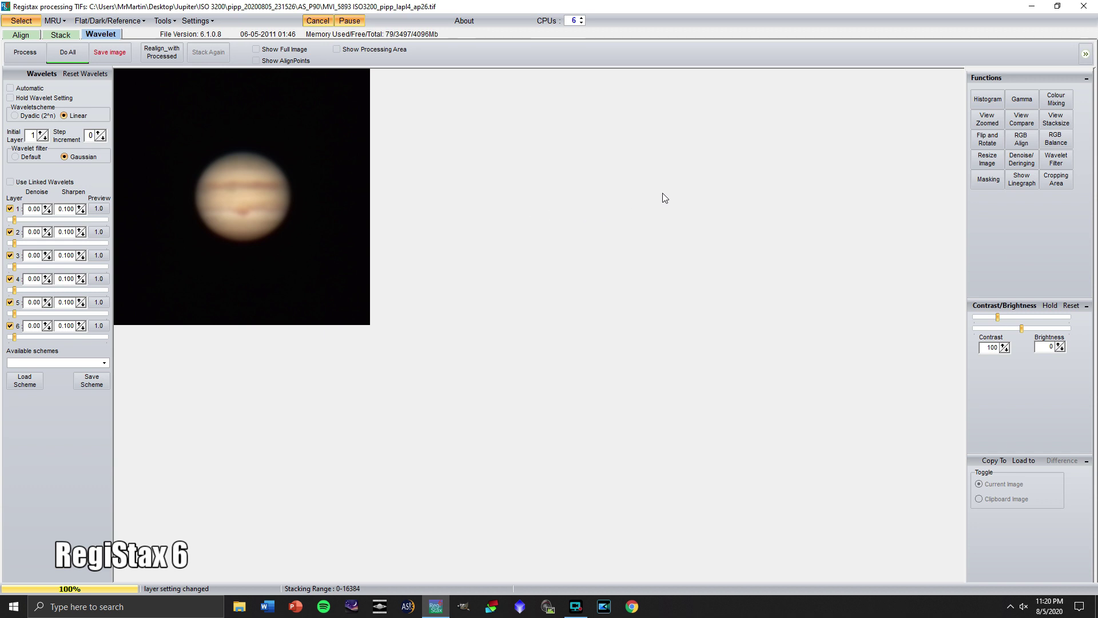
# Estimate RGB offsets on a box around Jupiter, shifting red Y by 2 and blue Y by -1.
pyautogui.click(1021, 139)
pyautogui.moveTo(236, 209); pyautogui.dragTo(299, 144)
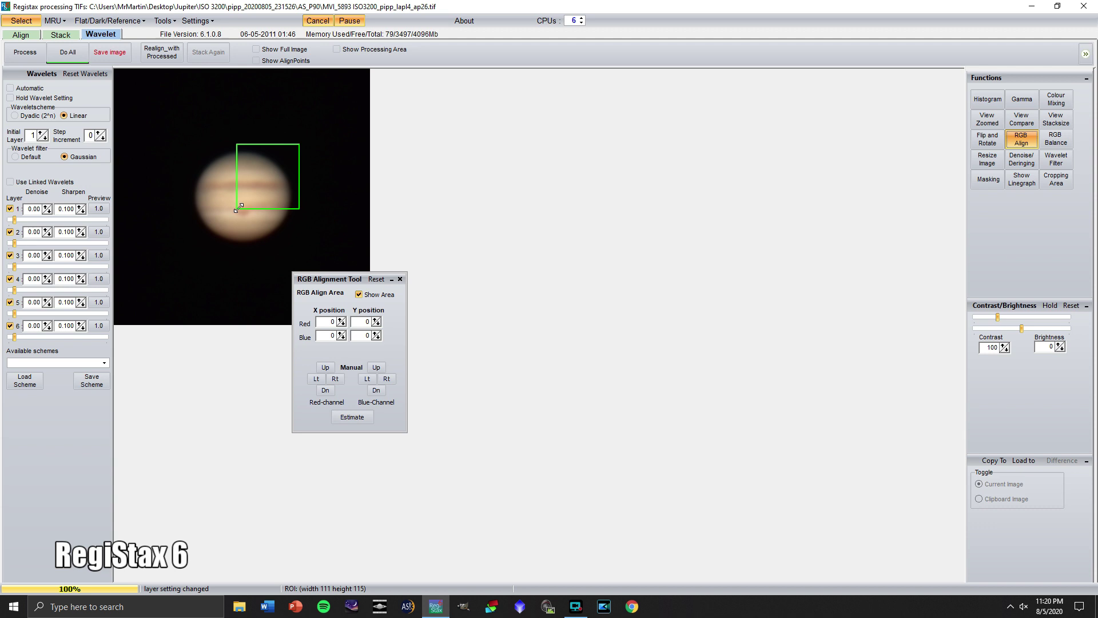
pyautogui.moveTo(236, 209); pyautogui.dragTo(187, 249)
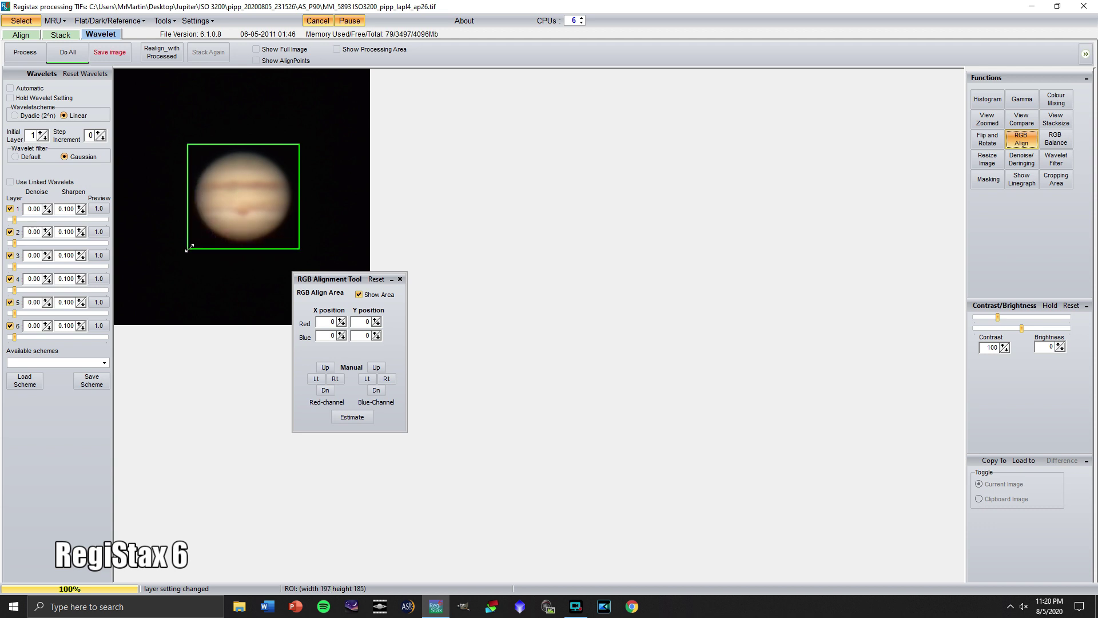
pyautogui.click(352, 418)
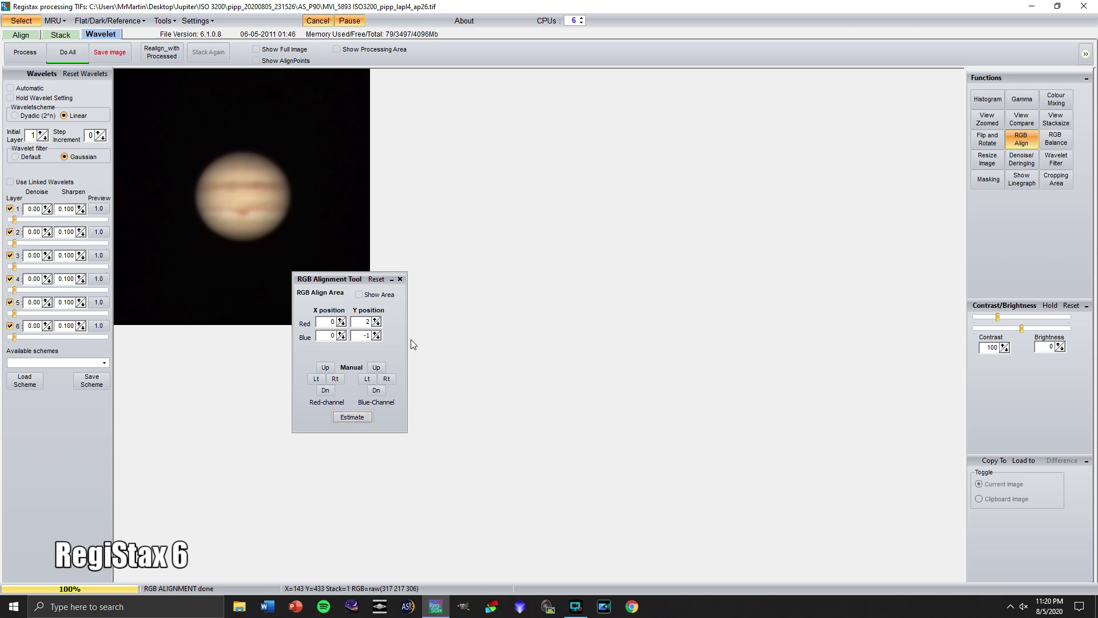
pyautogui.click(399, 279)
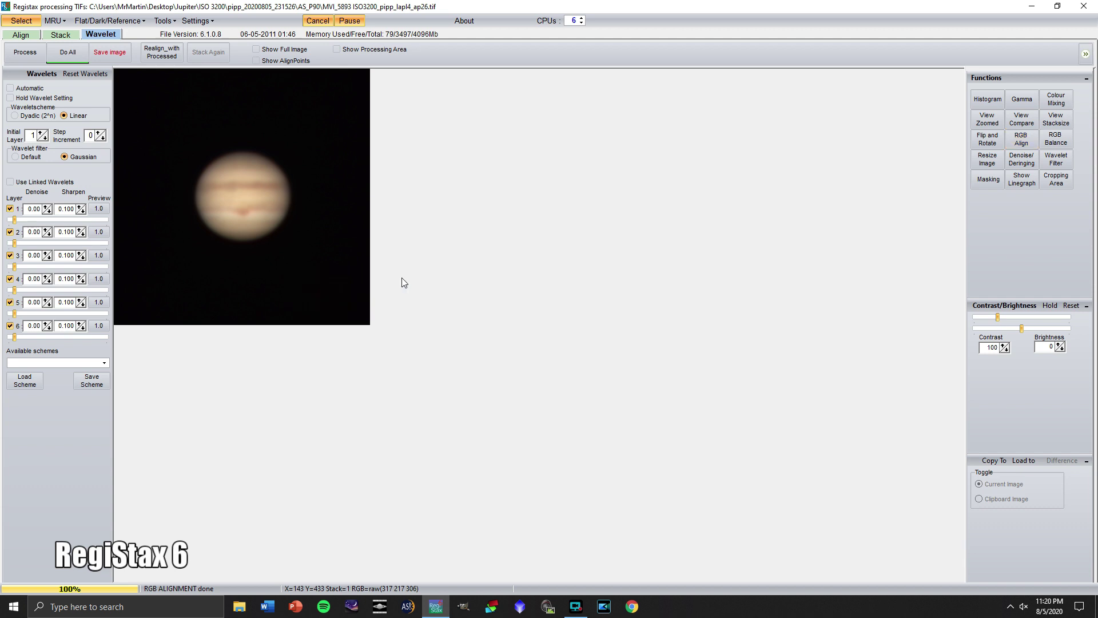
# Auto-balance the colours to red 0.86, green 1.04 and blue 1.32.
pyautogui.click(1062, 139)
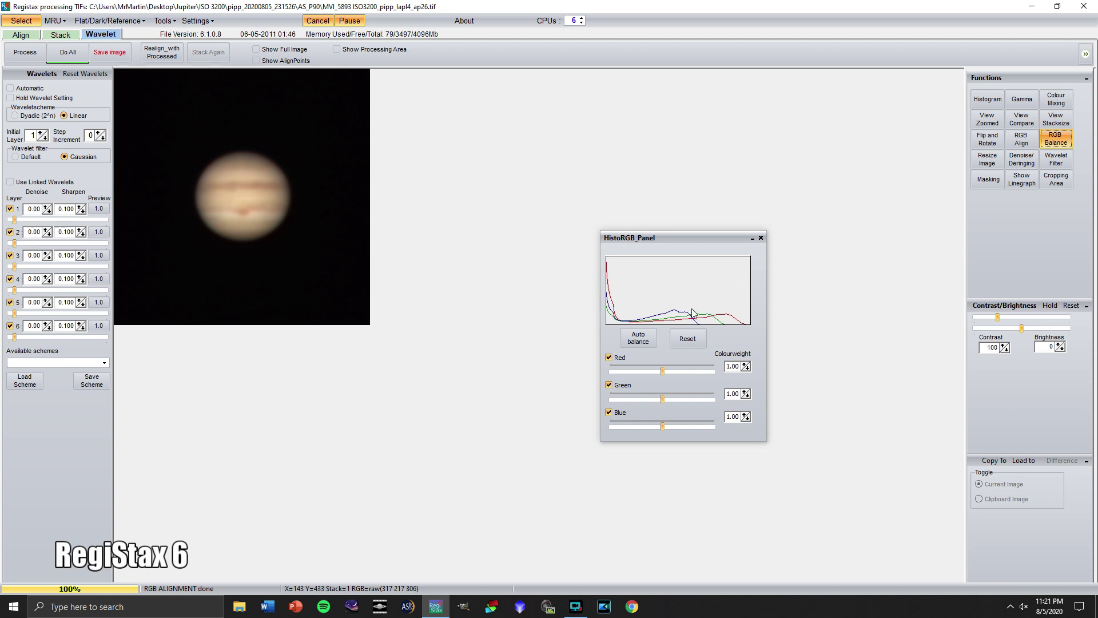
pyautogui.click(639, 339)
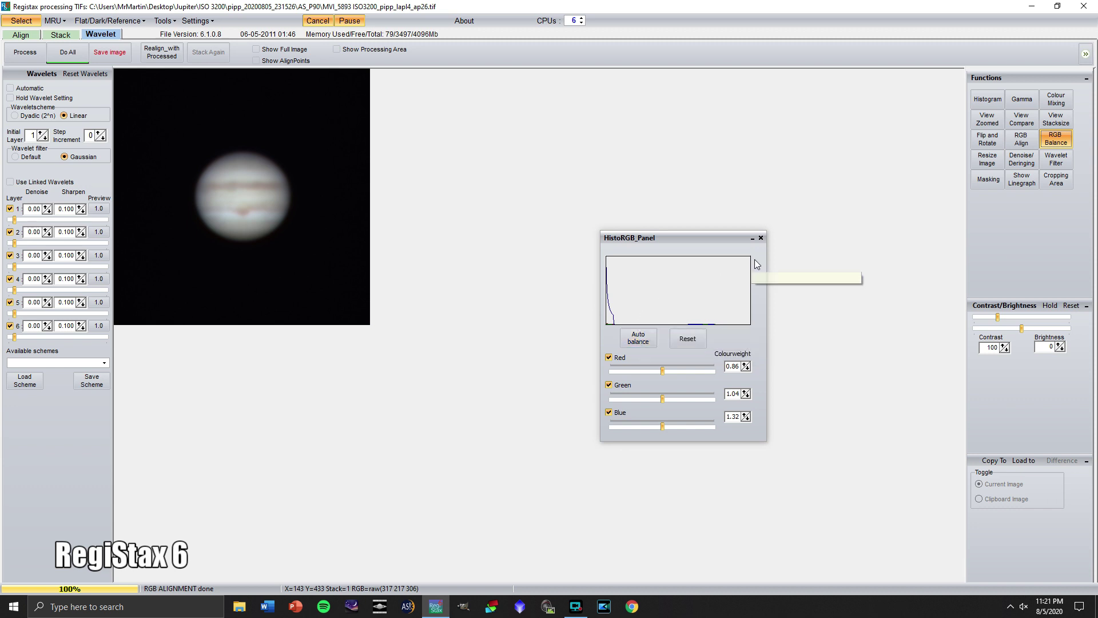
pyautogui.click(761, 238)
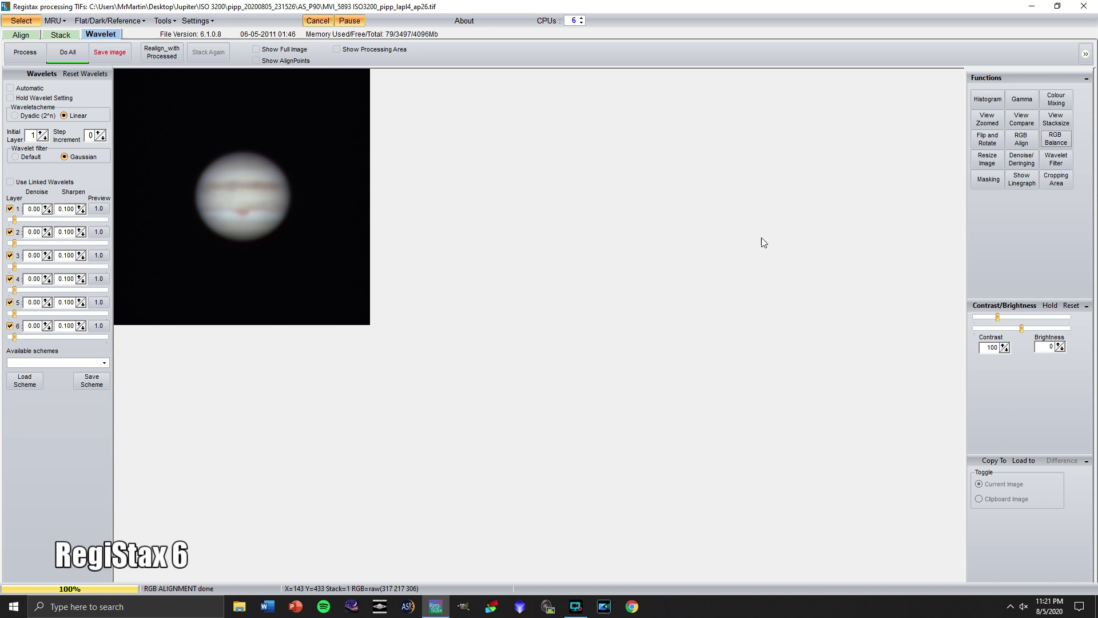
pyautogui.click(991, 100)
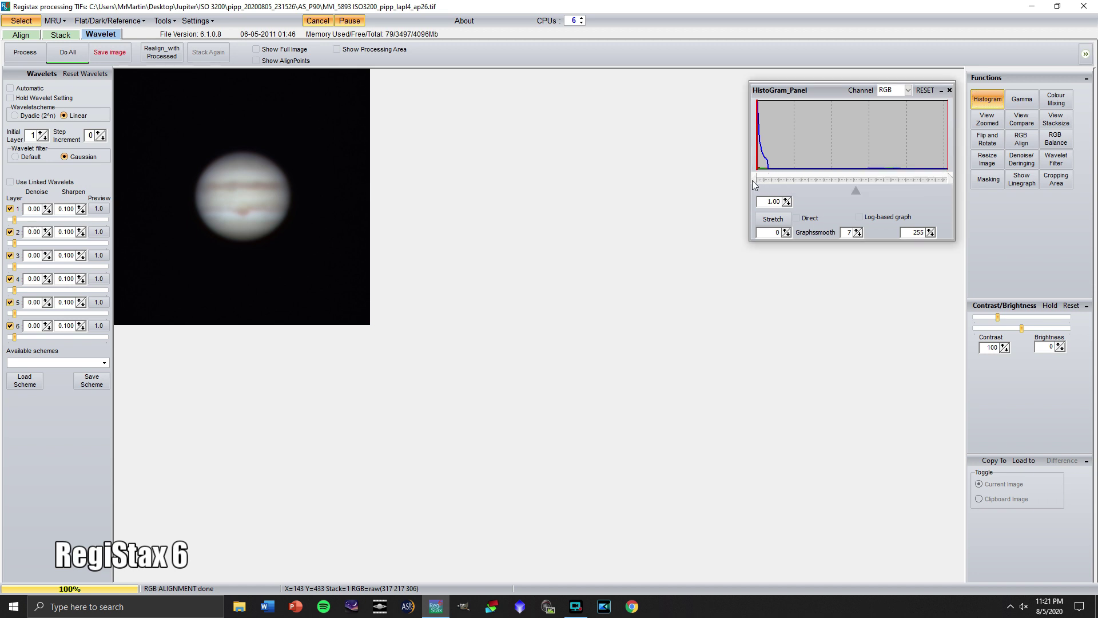
# Stretch Jupiter's histogram with the black point at 20 and the white point at 254.
pyautogui.moveTo(753, 180); pyautogui.dragTo(766, 180)
pyautogui.click(787, 231)
pyautogui.click(786, 231)
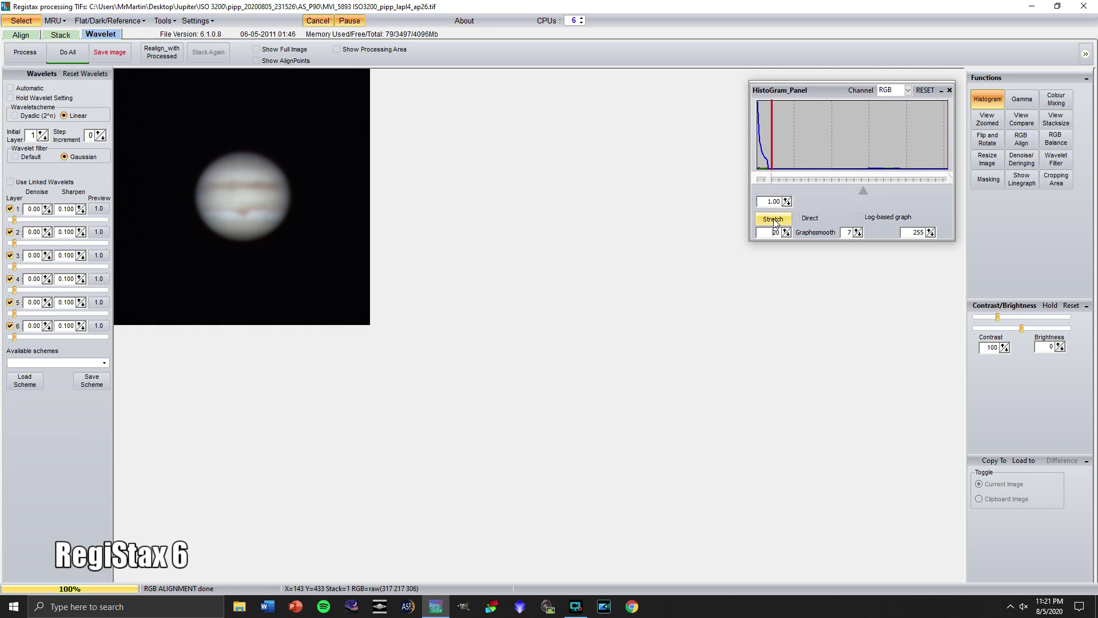
pyautogui.click(773, 221)
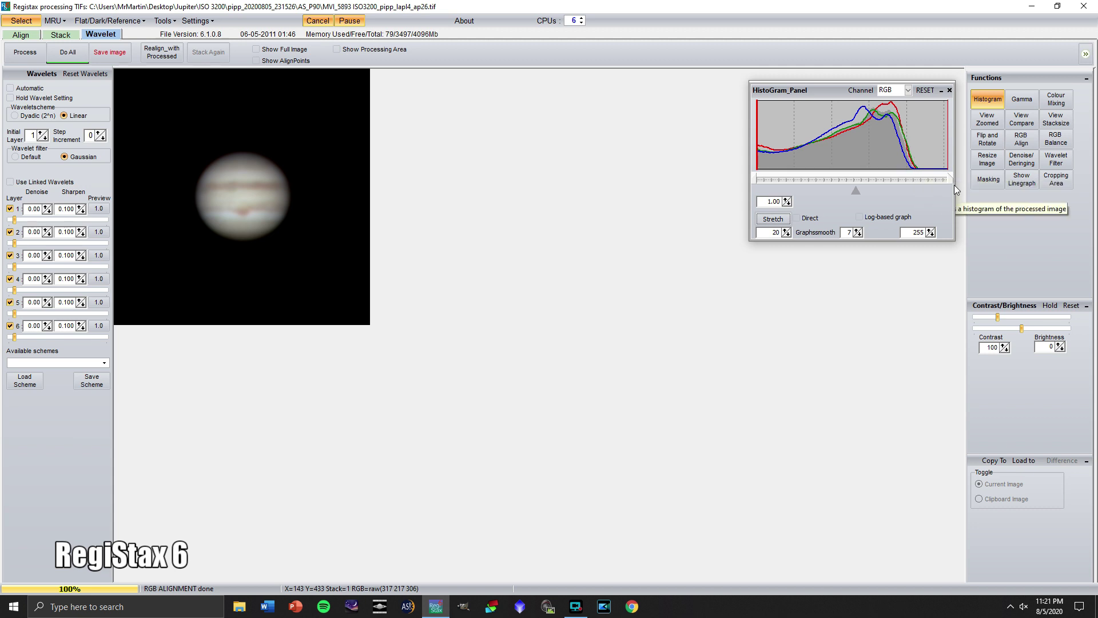
pyautogui.moveTo(949, 179)
pyautogui.mouseDown()
pyautogui.moveTo(921, 179)
pyautogui.moveTo(951, 182)
pyautogui.mouseUp()
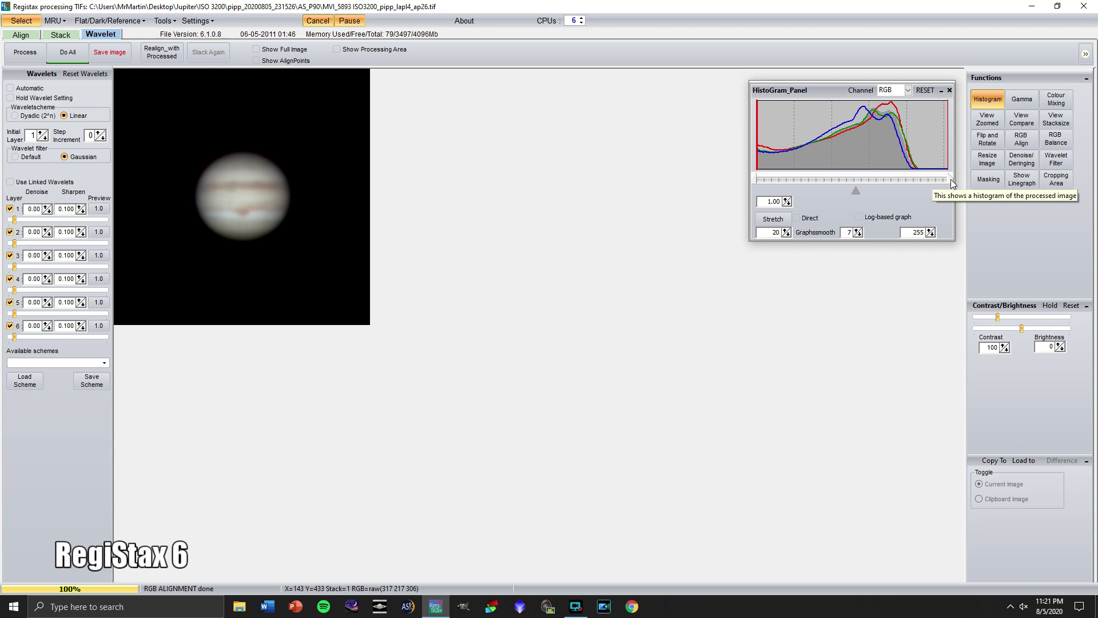
pyautogui.click(950, 180)
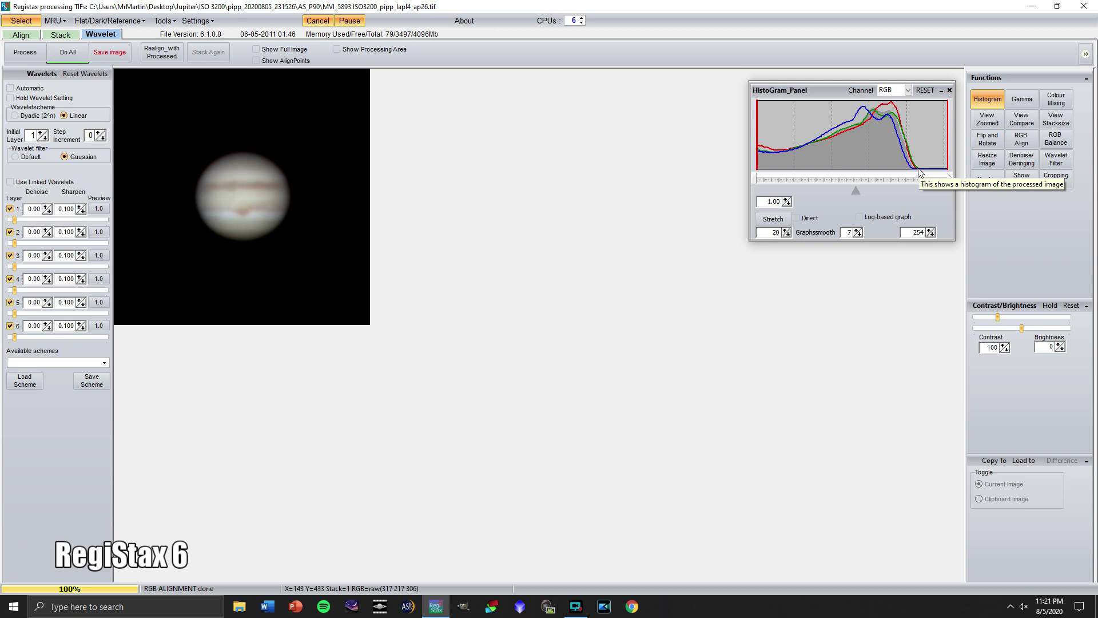
pyautogui.moveTo(826, 90); pyautogui.dragTo(830, 83)
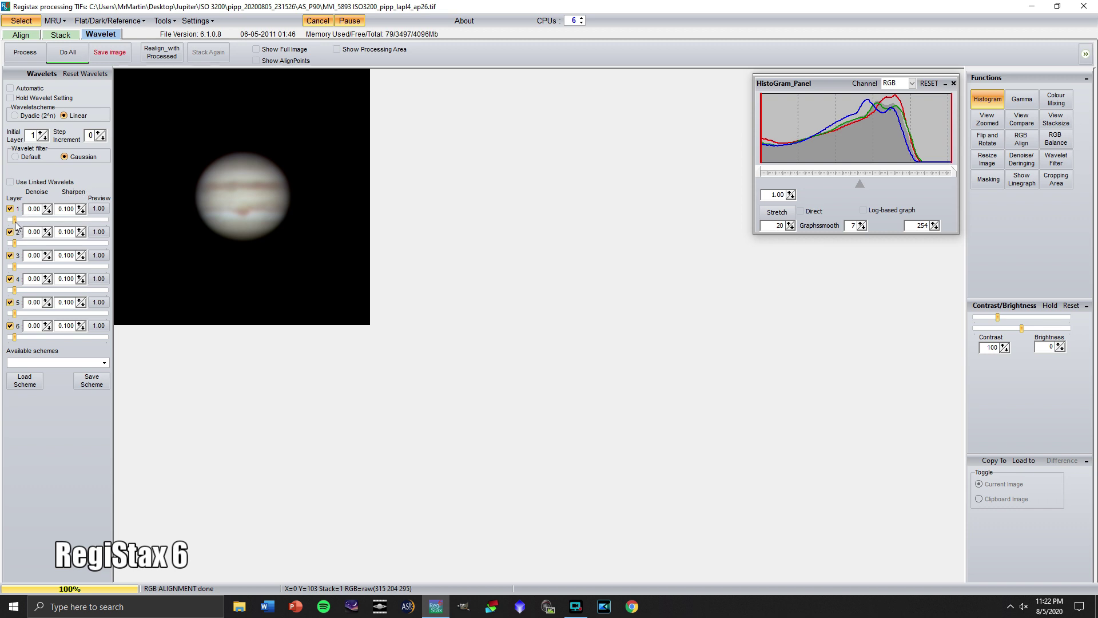
# Set wavelet layer 1 to sharpen 0.120 with denoise 0.20.
pyautogui.moveTo(15, 222); pyautogui.dragTo(84, 223)
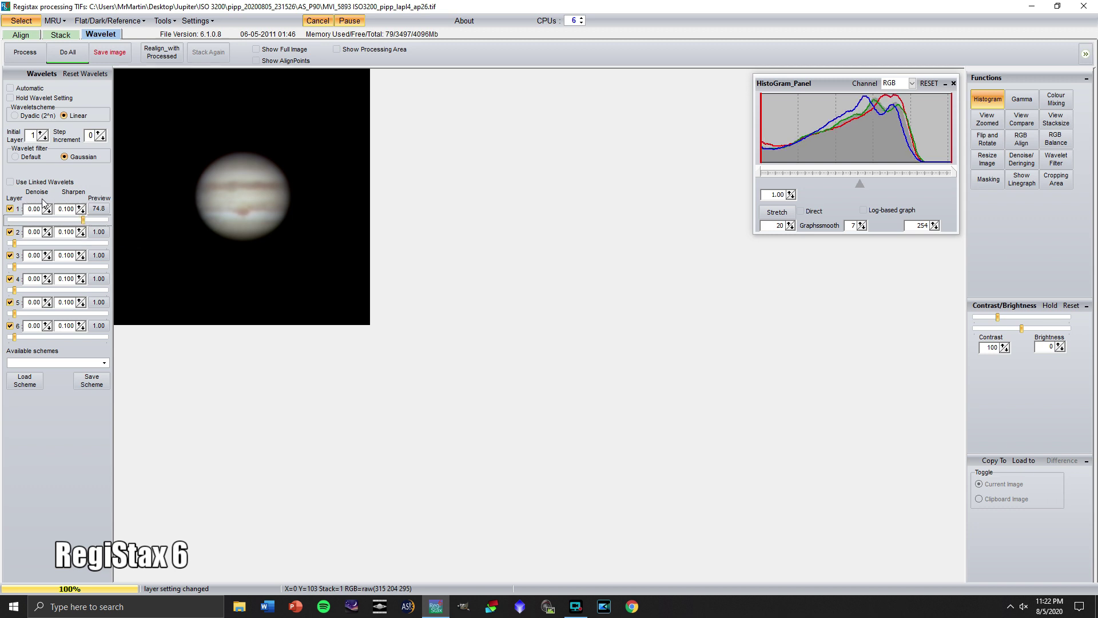
pyautogui.click(80, 206)
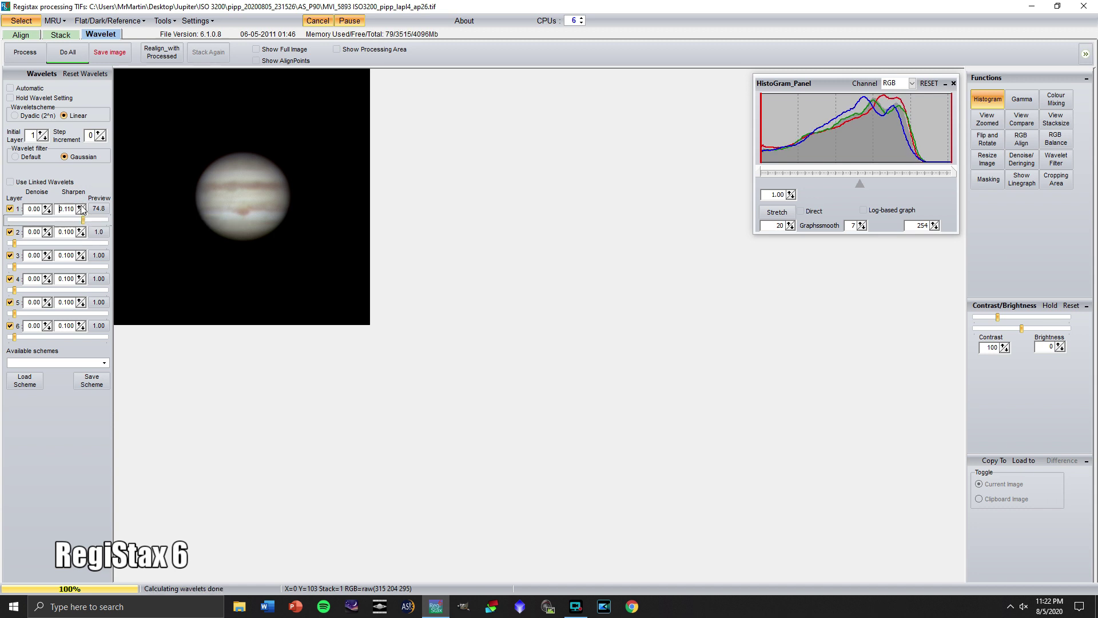
pyautogui.click(81, 206)
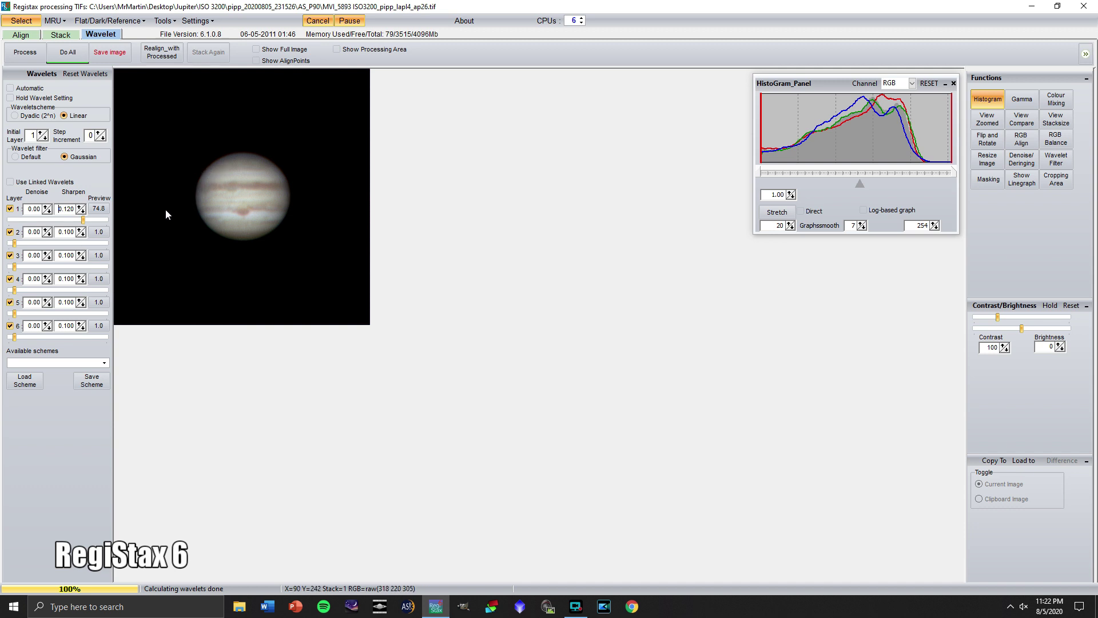
pyautogui.click(46, 206)
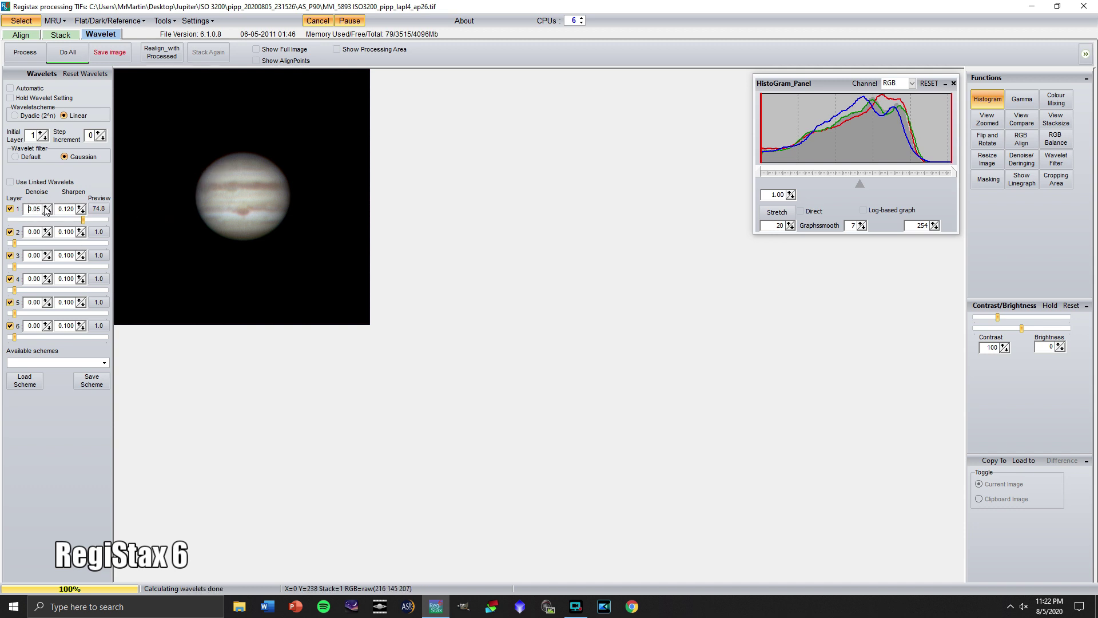
pyautogui.click(46, 206)
pyautogui.click(46, 207)
pyautogui.click(46, 207)
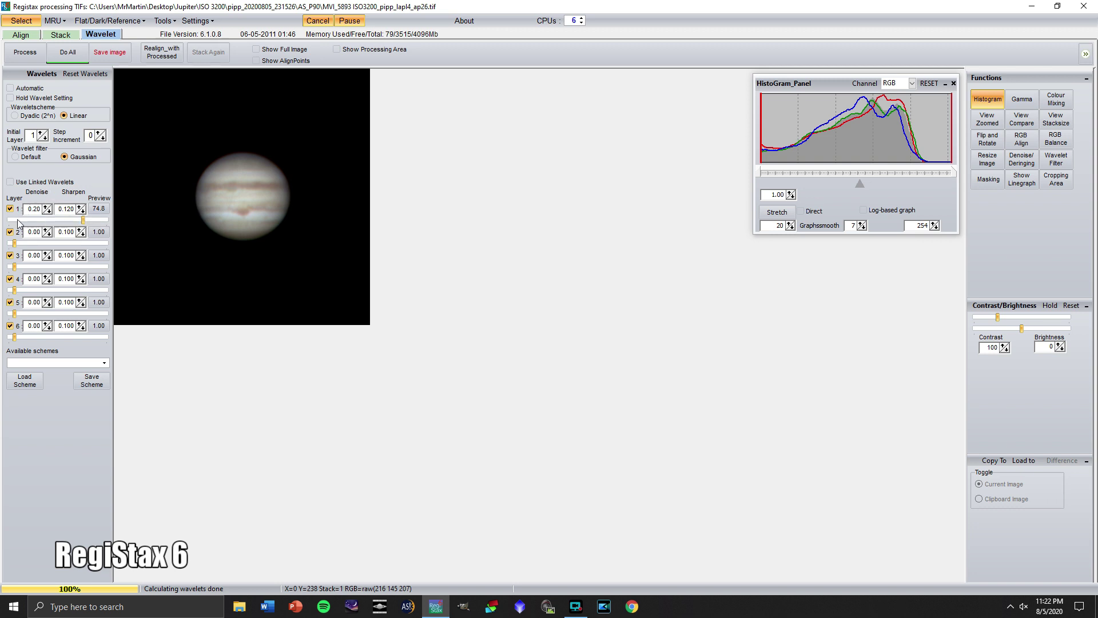
# Set wavelet layer 2 to sharpen 0.120 with denoise 0.15.
pyautogui.click(15, 243)
pyautogui.moveTo(14, 245); pyautogui.dragTo(61, 246)
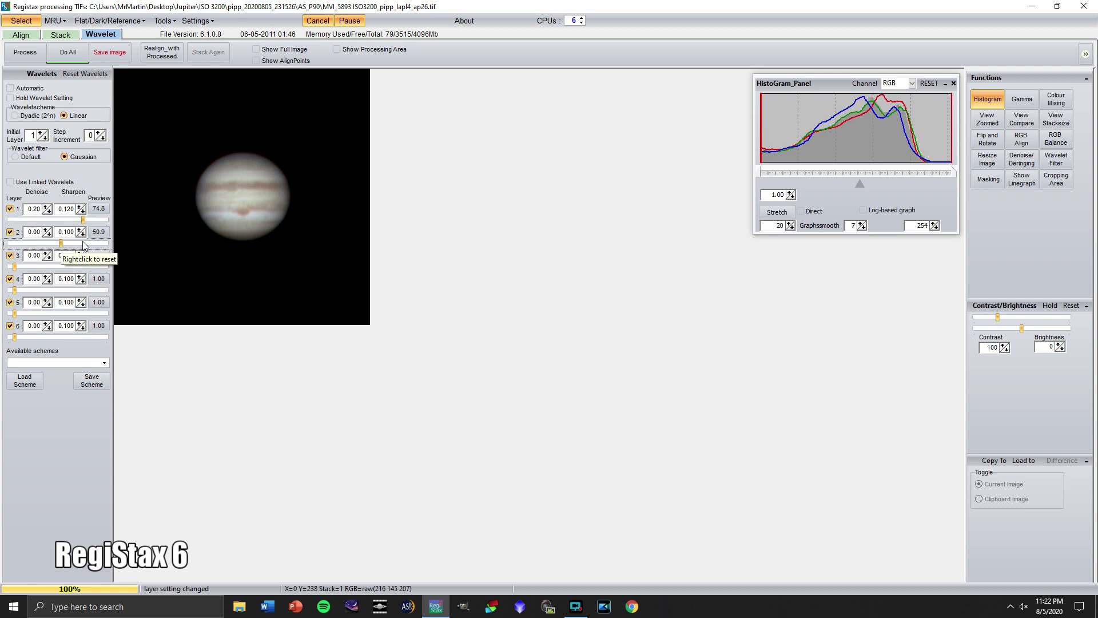
pyautogui.click(81, 229)
pyautogui.click(81, 229)
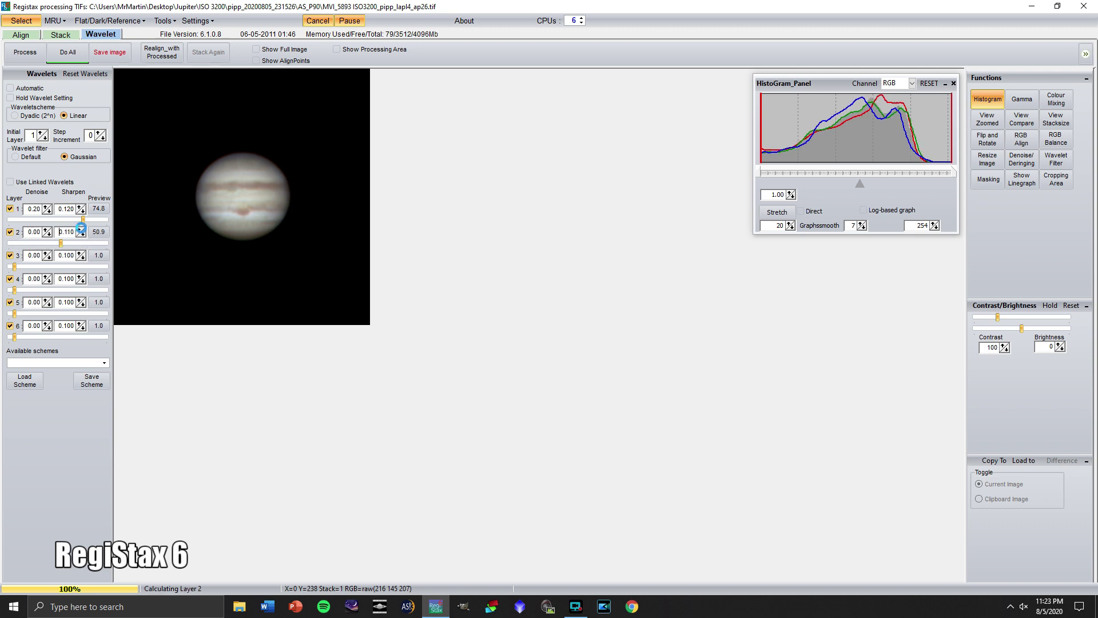
pyautogui.click(46, 229)
pyautogui.click(46, 230)
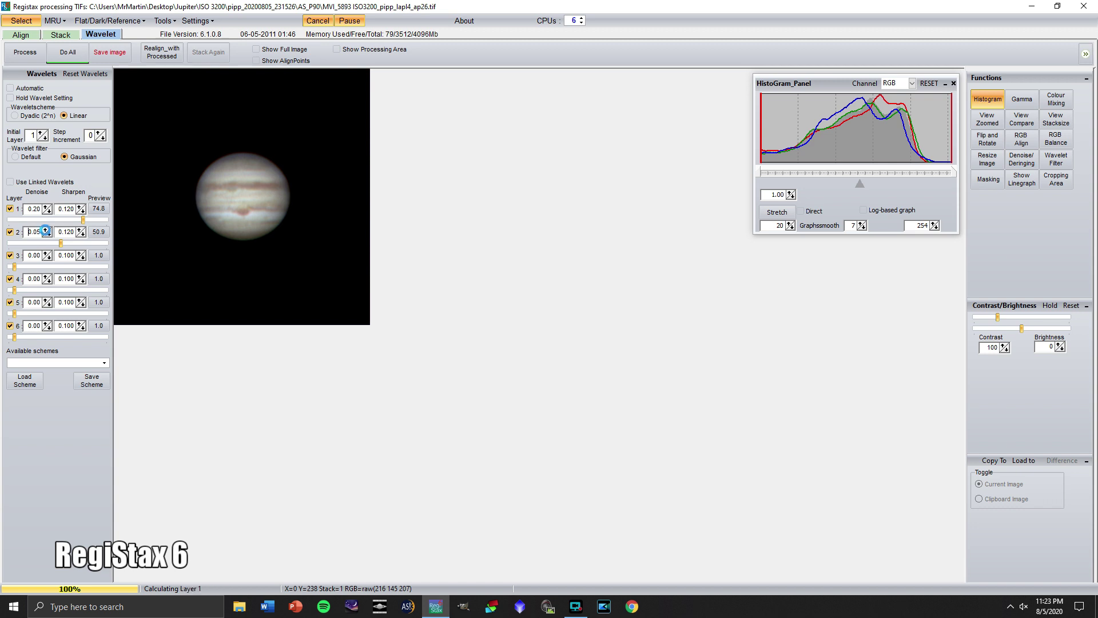
pyautogui.click(46, 229)
pyautogui.click(46, 230)
# Set wavelet layer 3 to sharpen 0.120 with denoise 0.10.
pyautogui.moveTo(14, 267); pyautogui.dragTo(60, 267)
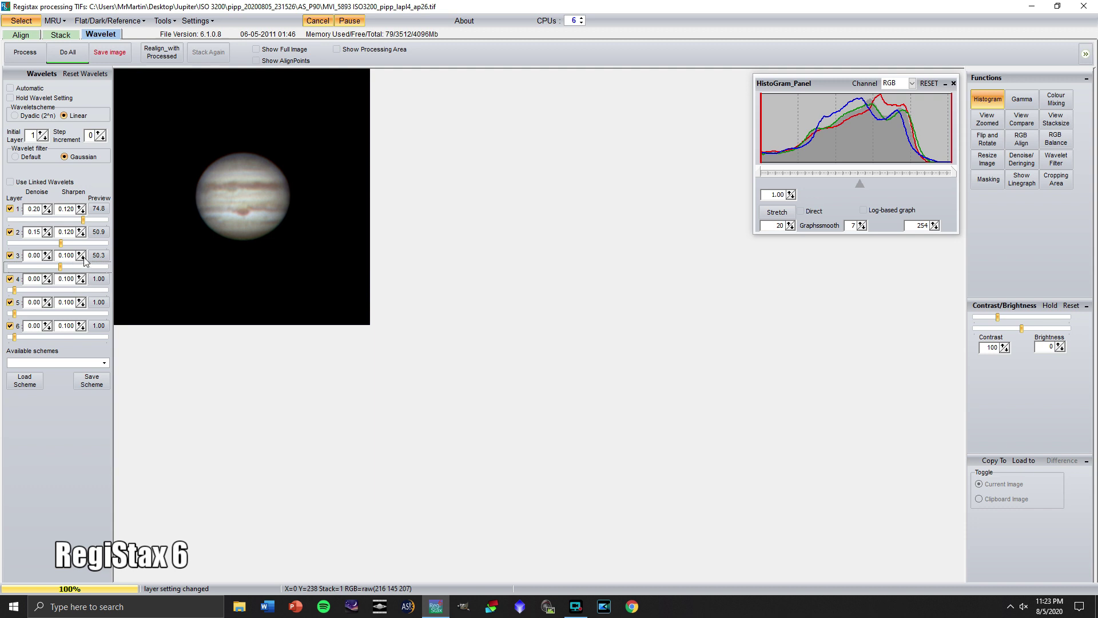
pyautogui.click(80, 253)
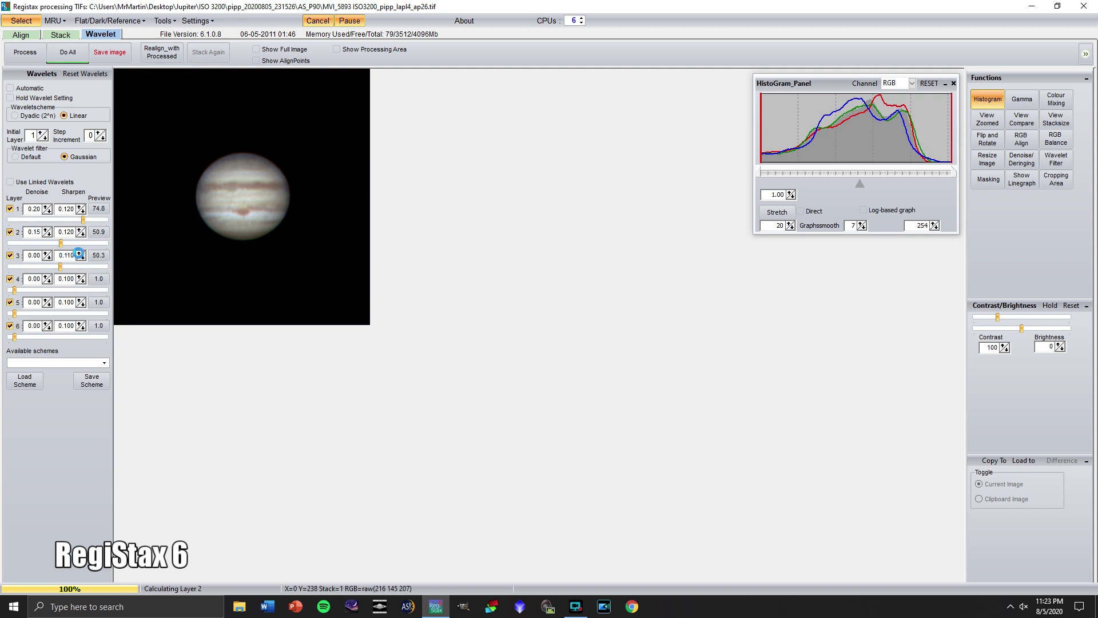
pyautogui.click(80, 253)
pyautogui.click(45, 254)
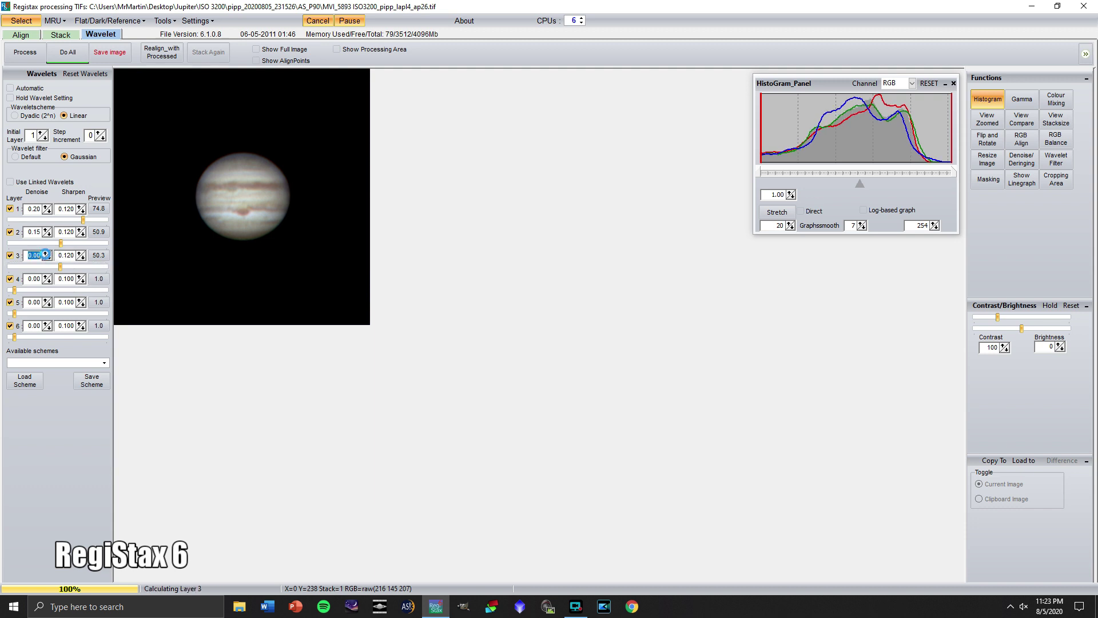
pyautogui.click(45, 254)
pyautogui.click(46, 255)
# Toggle wavelet layers 1–3 off and back on to compare the sharpening.
pyautogui.click(10, 256)
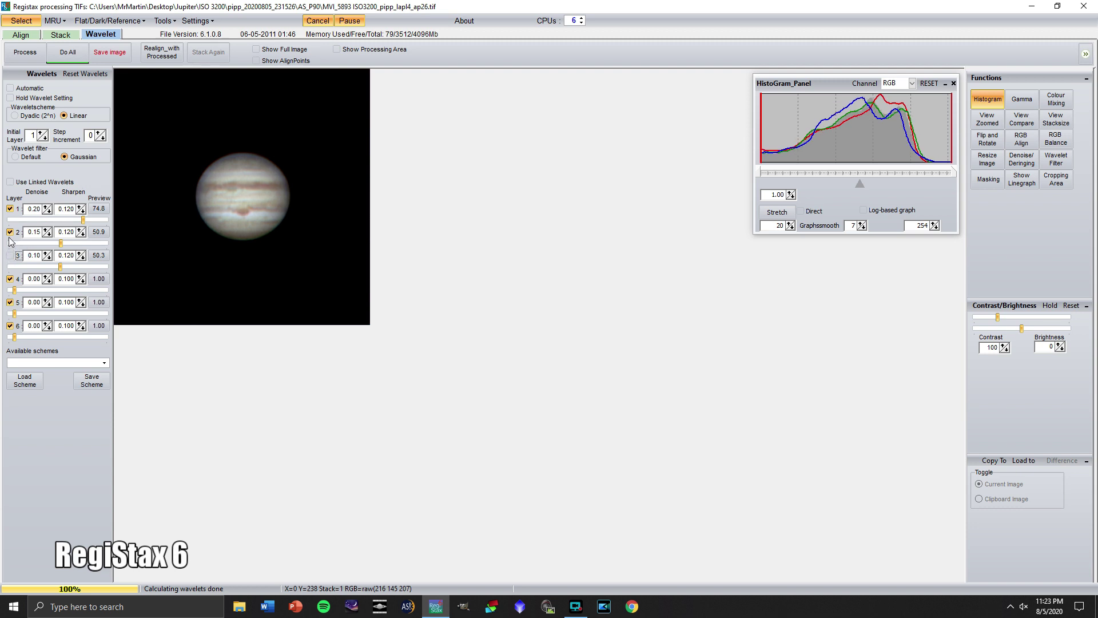
pyautogui.click(9, 232)
pyautogui.click(10, 209)
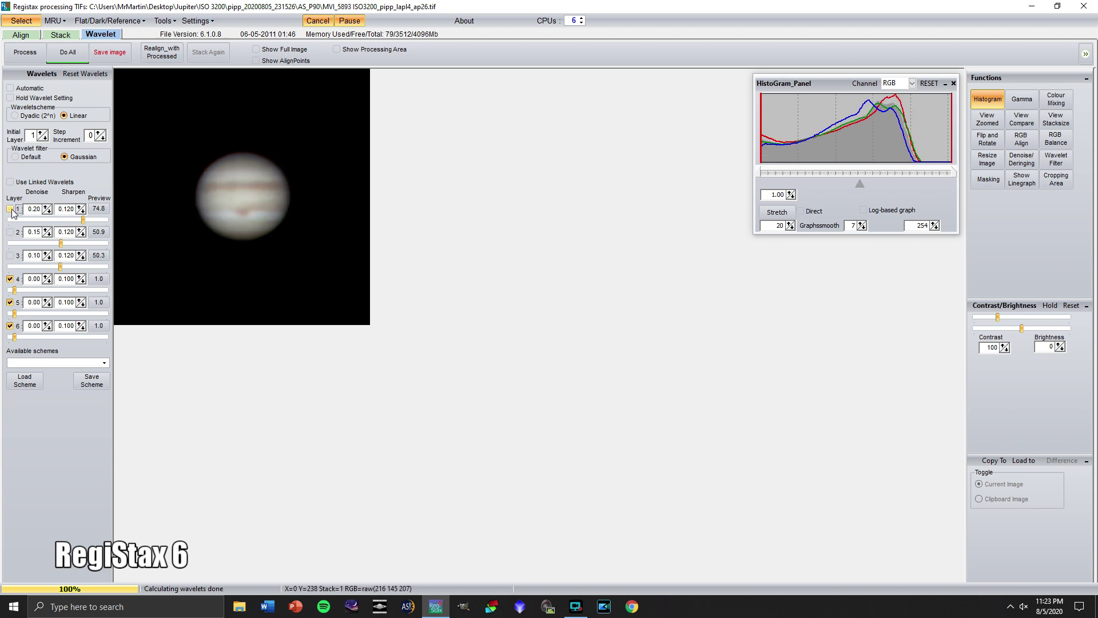
pyautogui.click(10, 209)
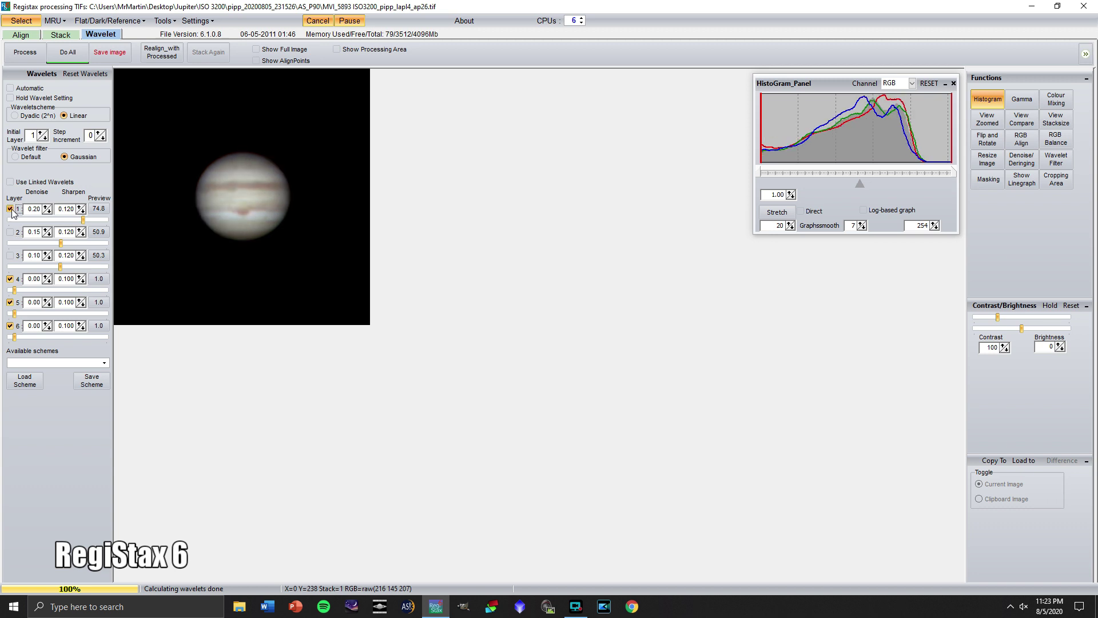
pyautogui.click(10, 232)
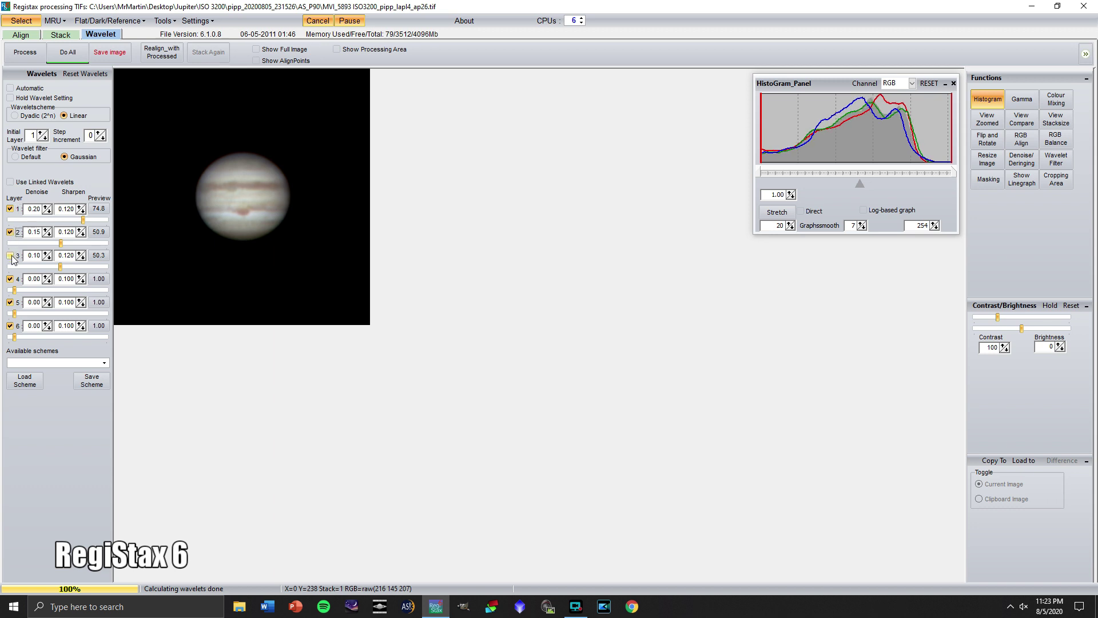
pyautogui.click(10, 256)
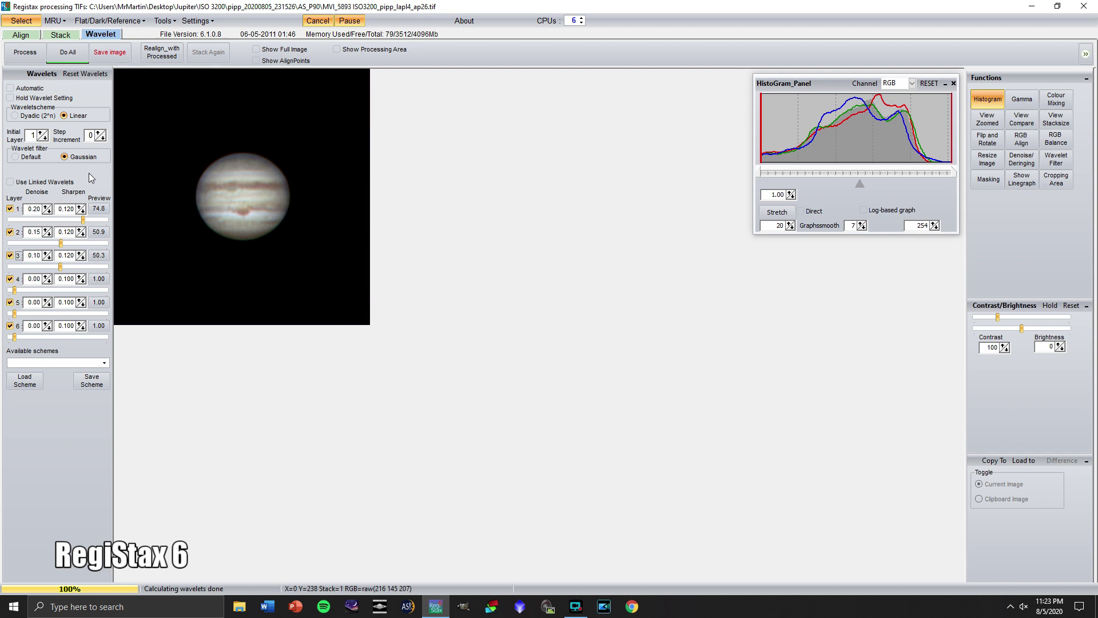
# Save the image as 16-bit RGB TIFF 'Registax Jupiter' and close RegiStax.
pyautogui.click(107, 52)
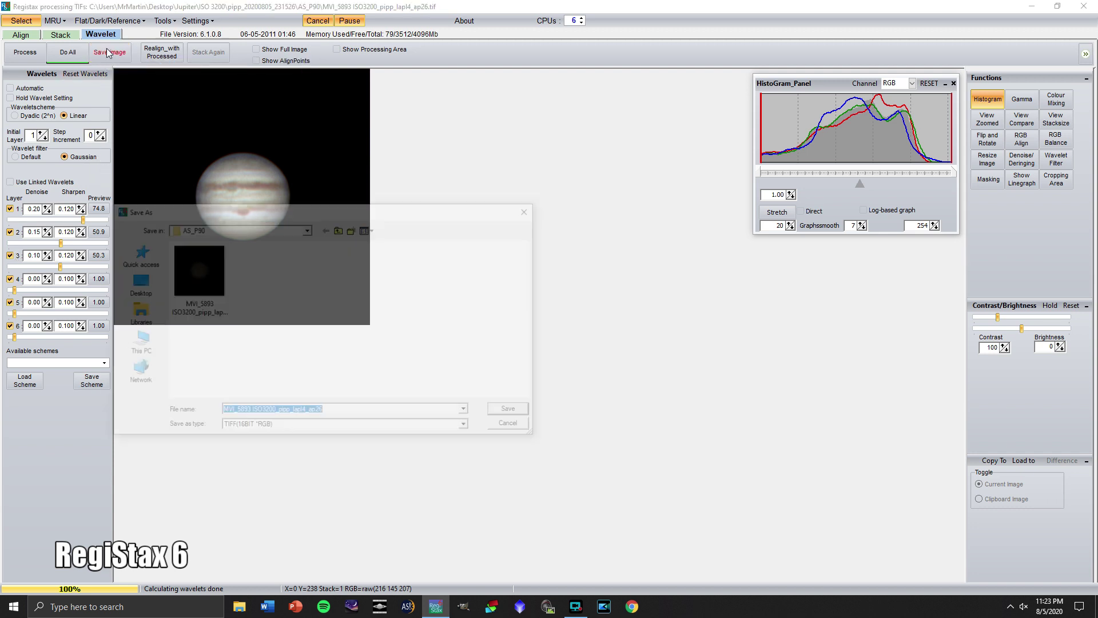
pyautogui.write('R')
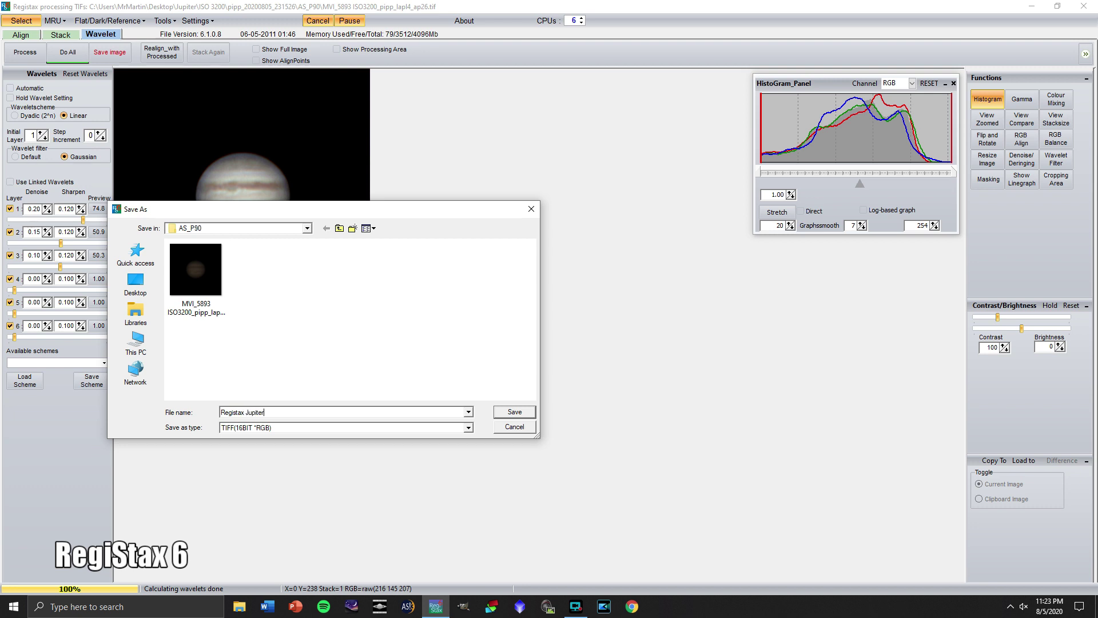
pyautogui.write('egistax Jupiter')
pyautogui.click(514, 412)
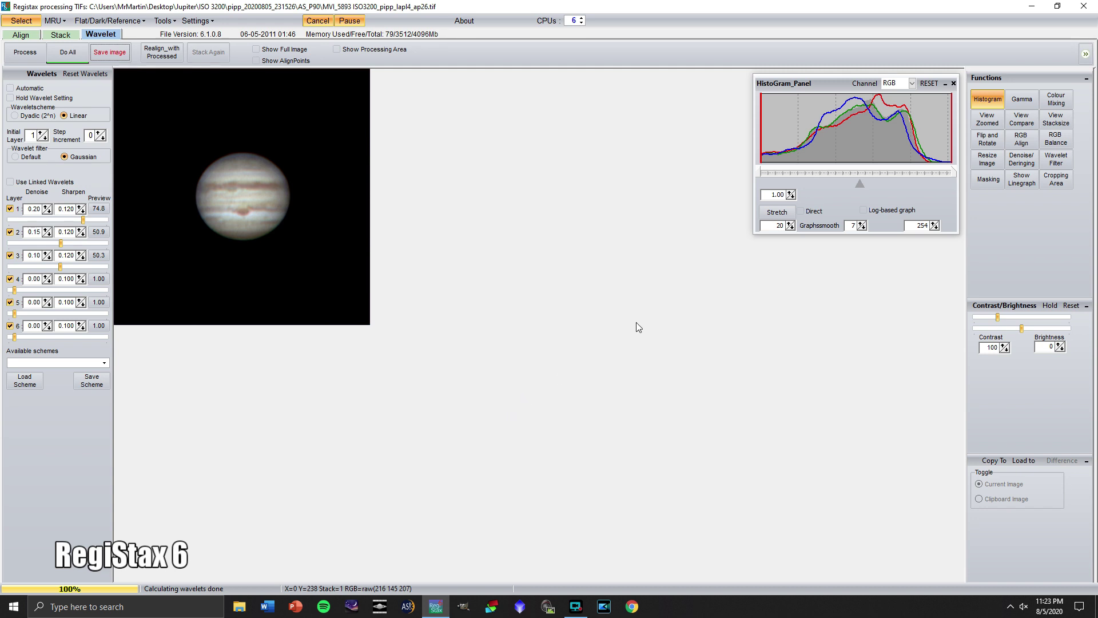
pyautogui.click(1084, 7)
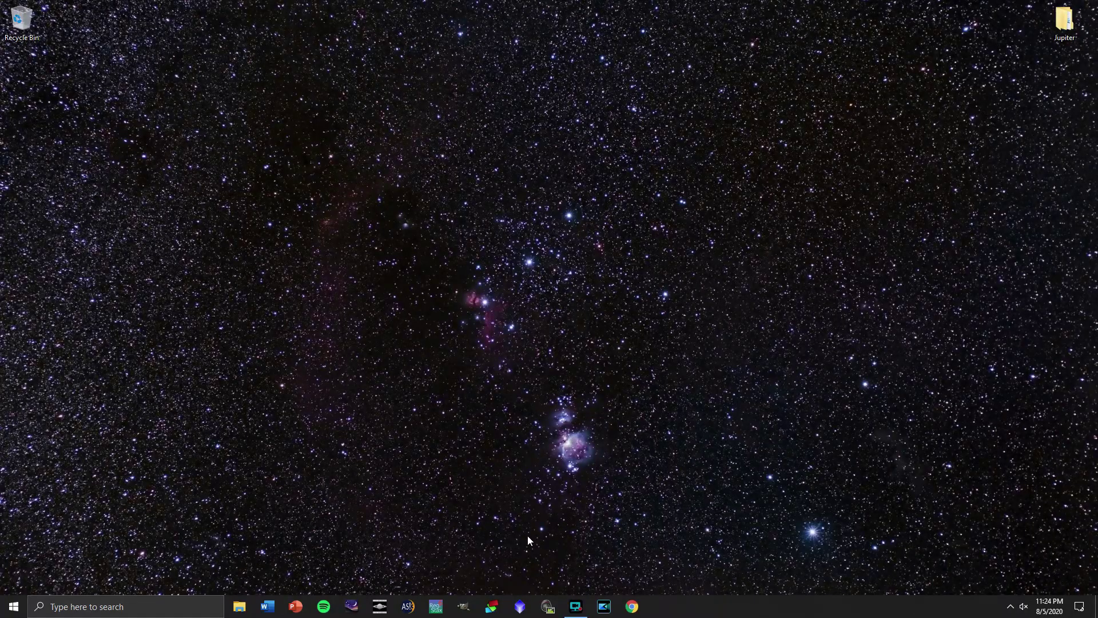
# Launch GIMP and open Registax Jupiter.tif from Desktop > Jupiter > ISO 3200 > pipp > AS_P90.
pyautogui.click(462, 606)
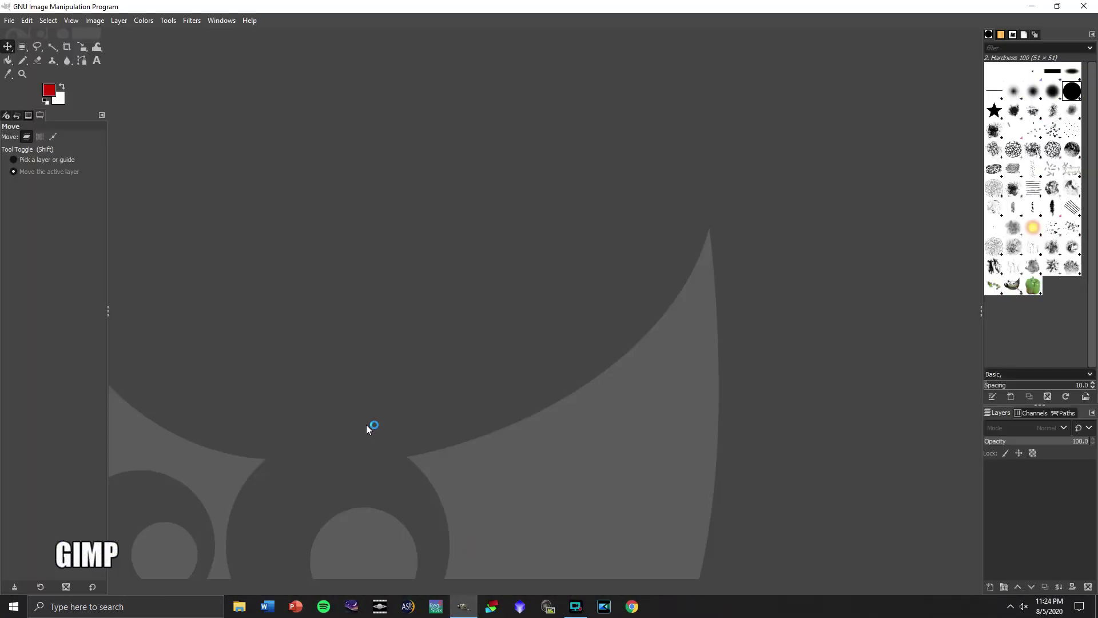
pyautogui.click(9, 20)
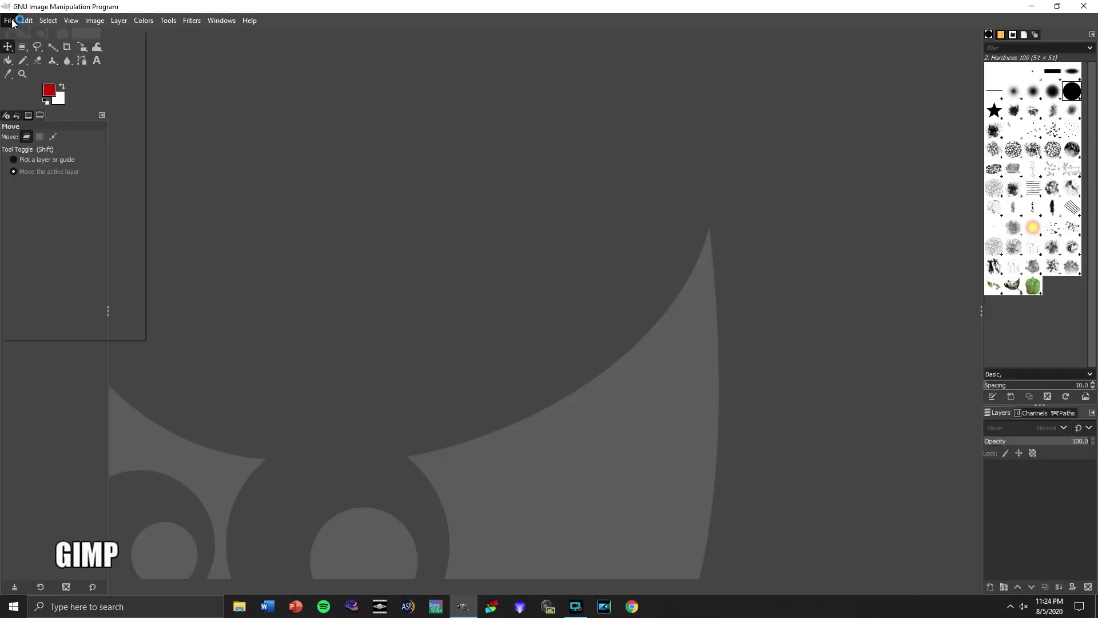
pyautogui.click(26, 62)
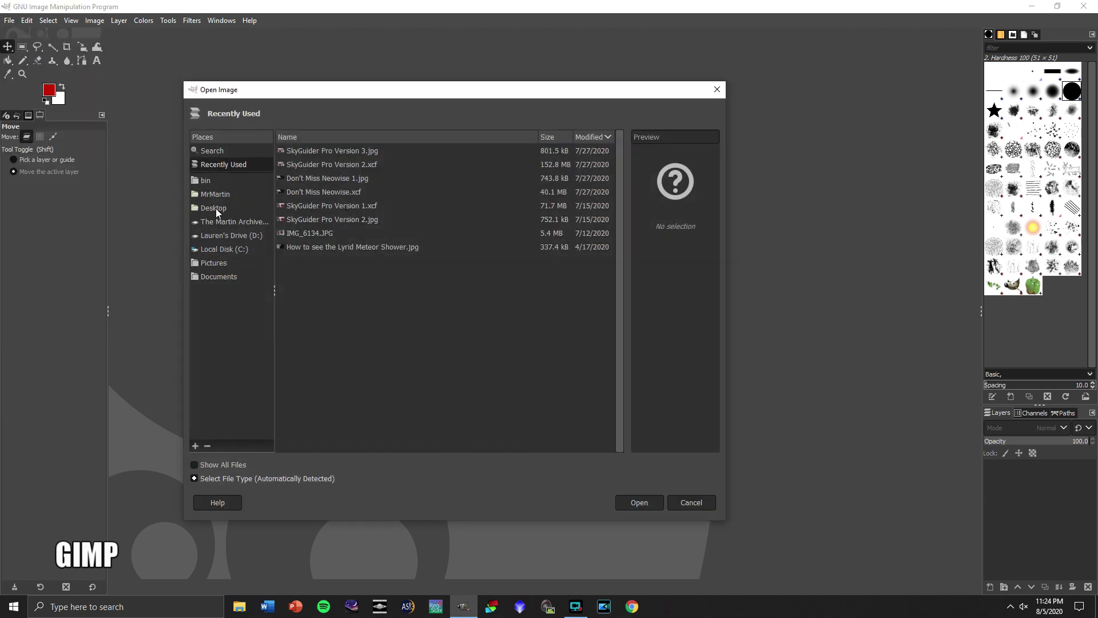
pyautogui.click(215, 209)
pyautogui.doubleClick(303, 152)
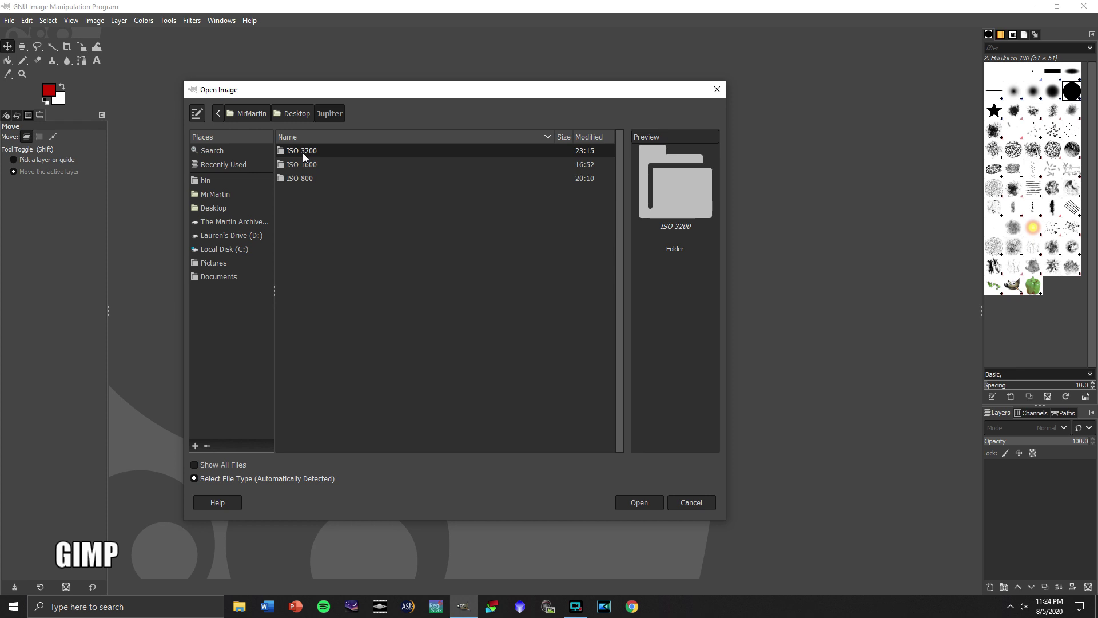
pyautogui.doubleClick(317, 153)
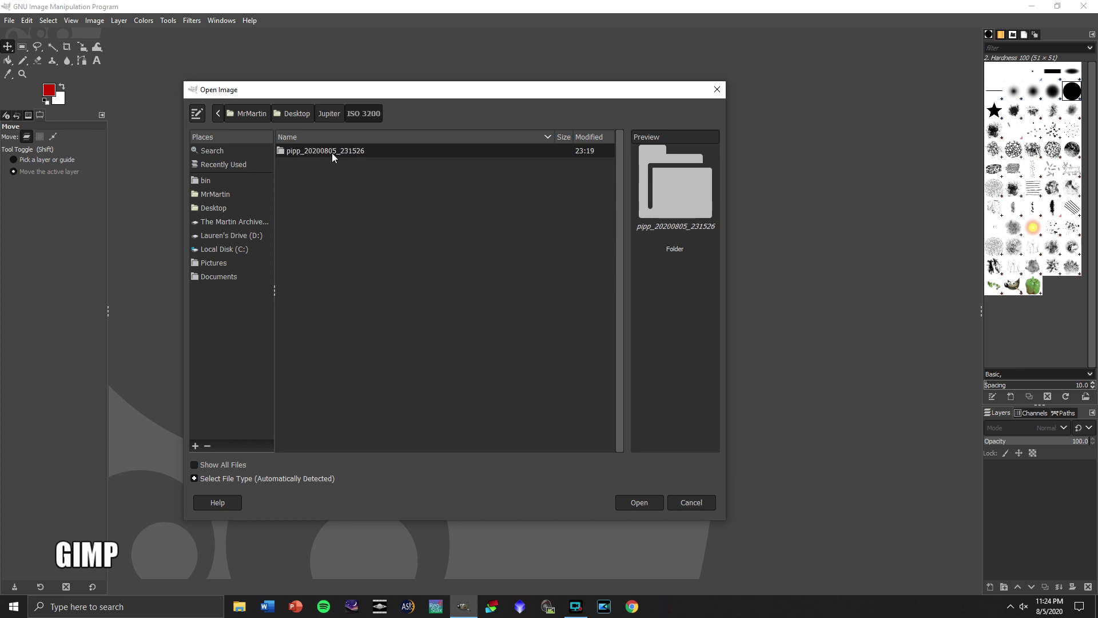
pyautogui.doubleClick(333, 151)
pyautogui.doubleClick(308, 166)
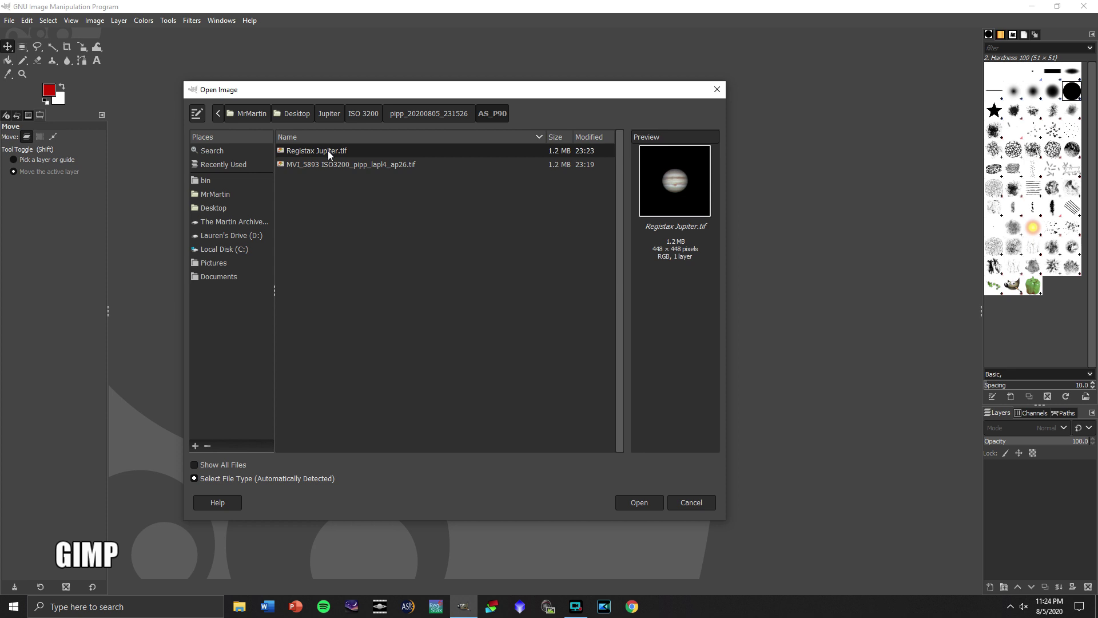
pyautogui.doubleClick(327, 149)
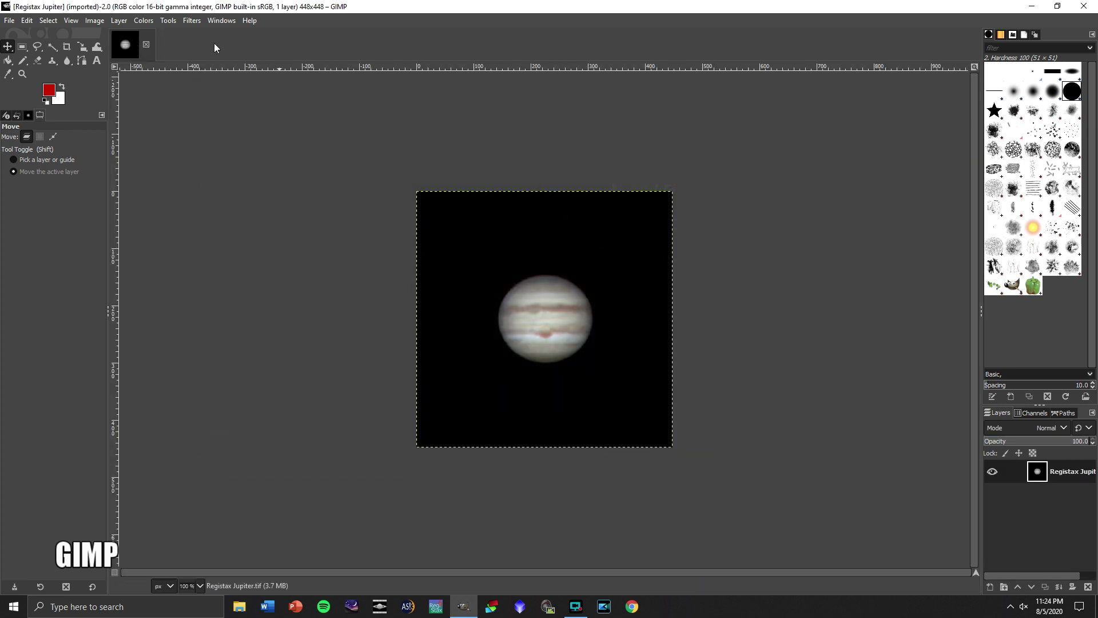
# Raise contrast to 0.044 with Brightness-Contrast, keeping brightness at 0.
pyautogui.click(168, 22)
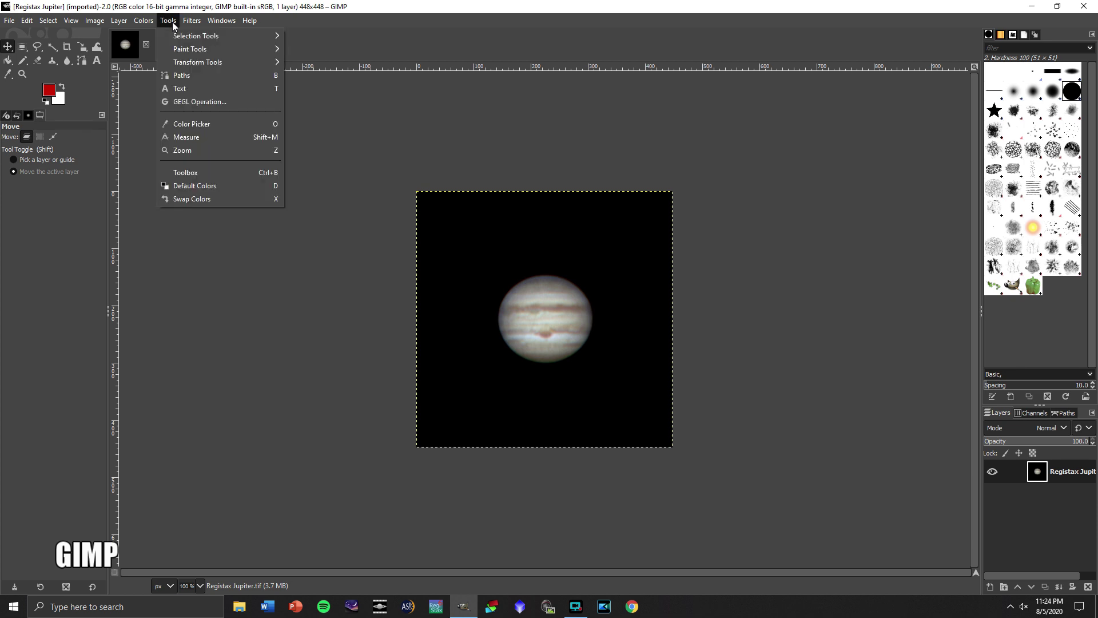
pyautogui.moveTo(151, 23)
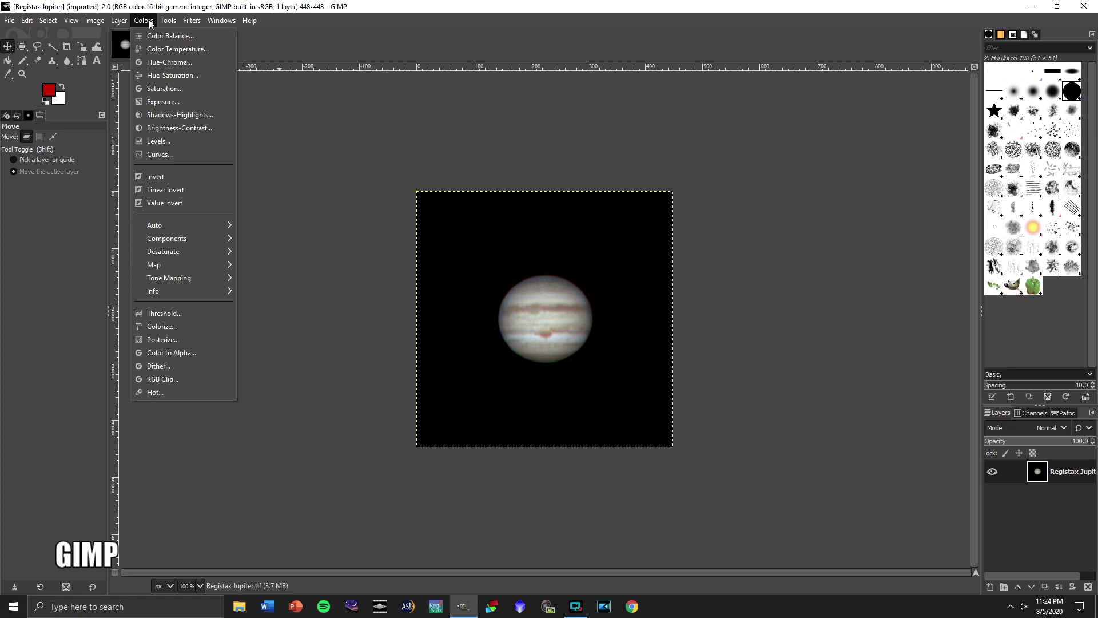
pyautogui.click(167, 127)
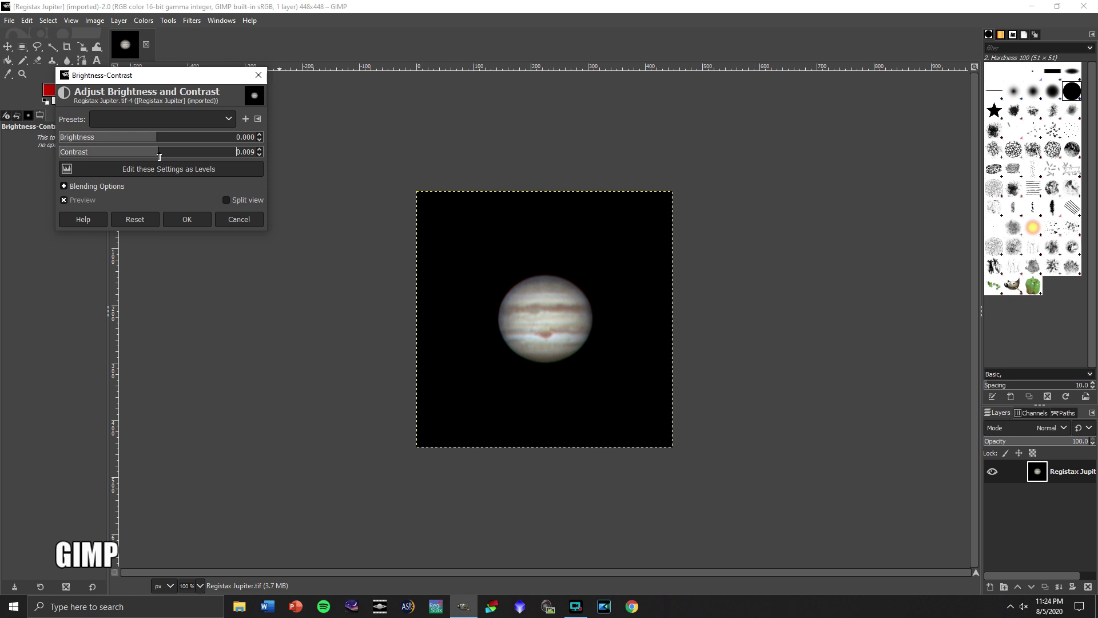
pyautogui.moveTo(159, 154); pyautogui.dragTo(175, 154)
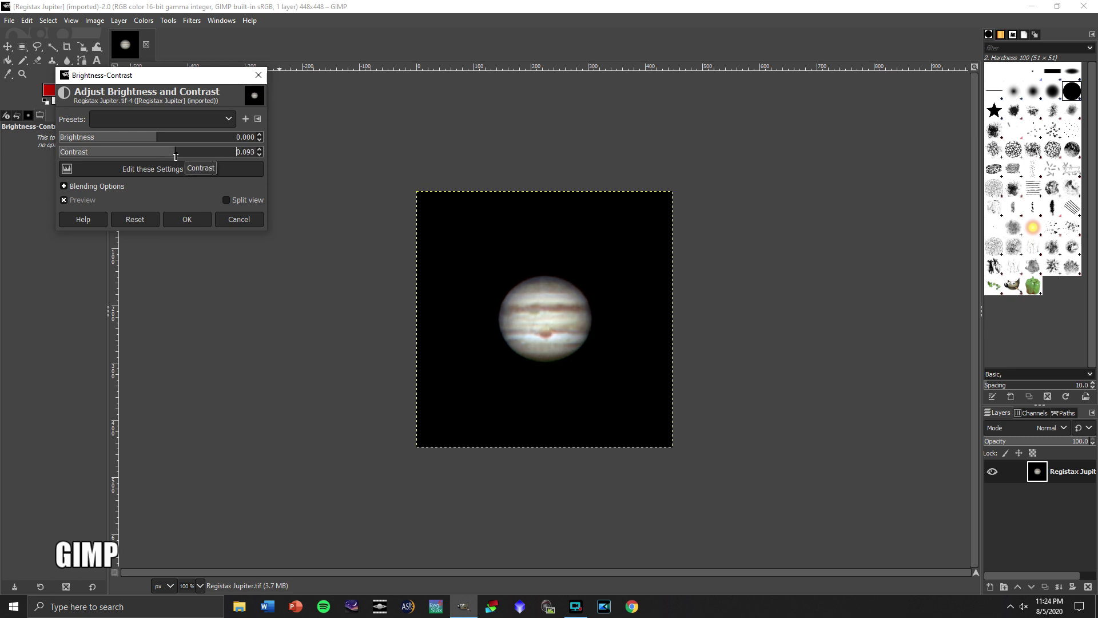
pyautogui.click(63, 202)
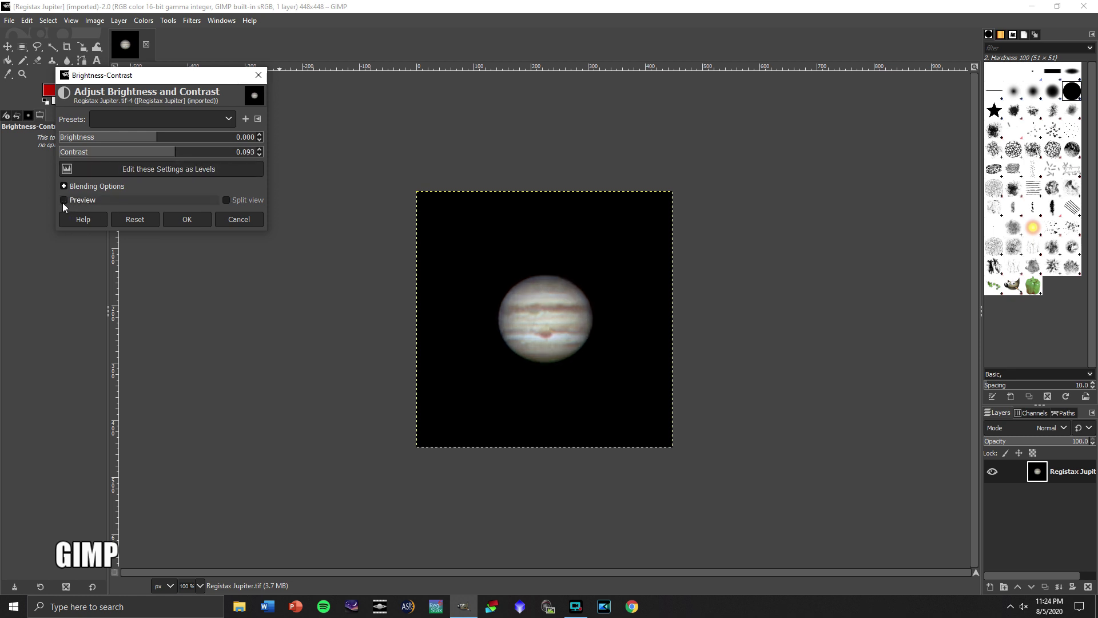
pyautogui.click(63, 203)
pyautogui.click(63, 203)
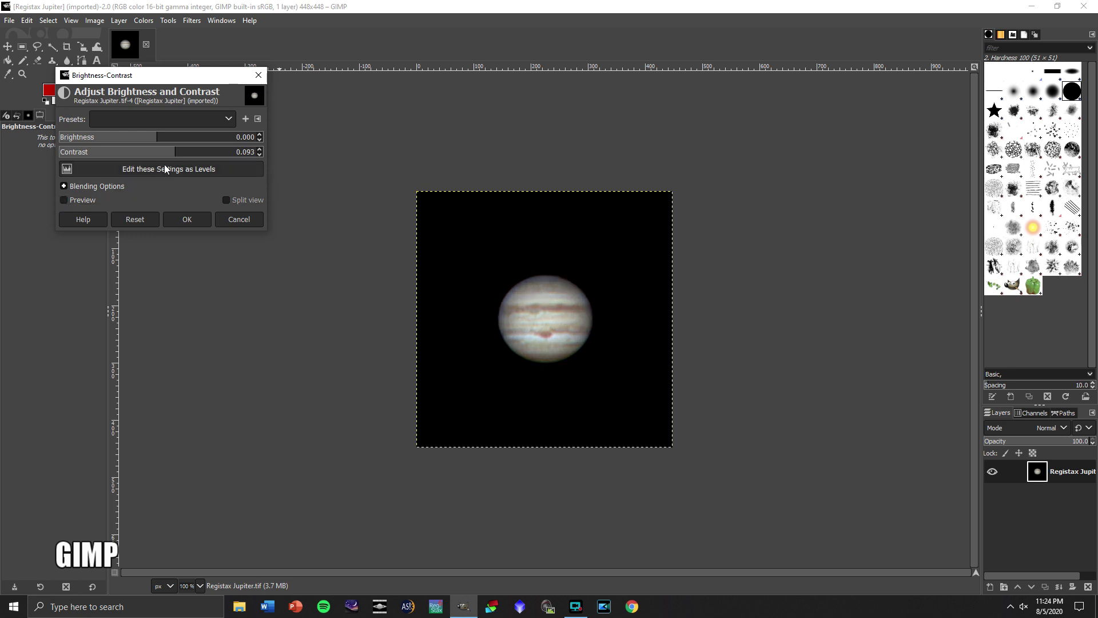
pyautogui.moveTo(176, 158); pyautogui.dragTo(166, 158)
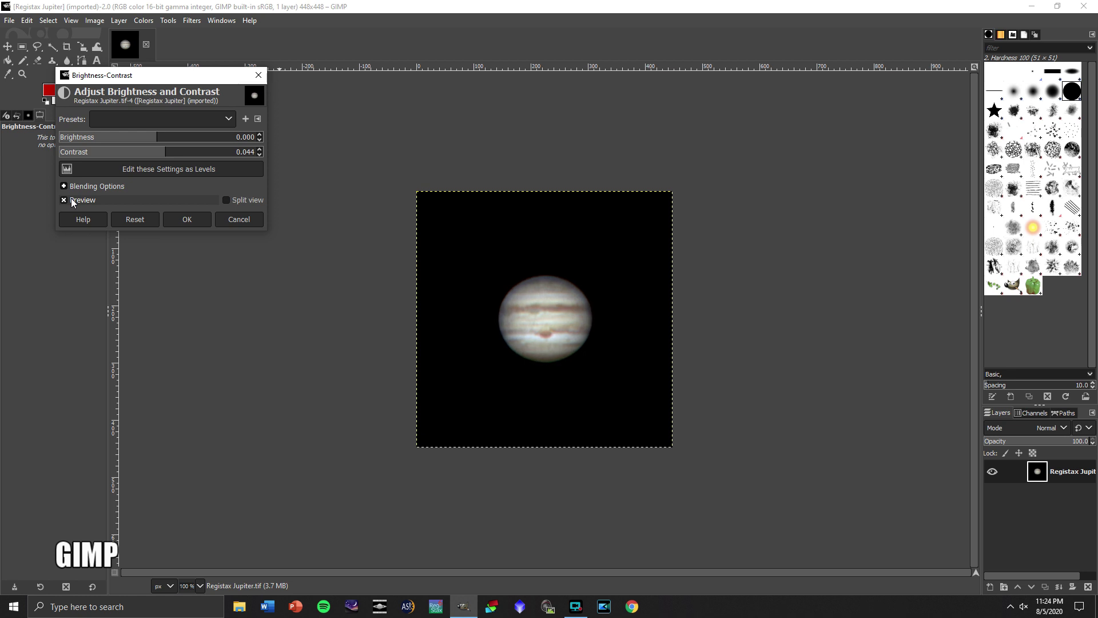
pyautogui.click(190, 224)
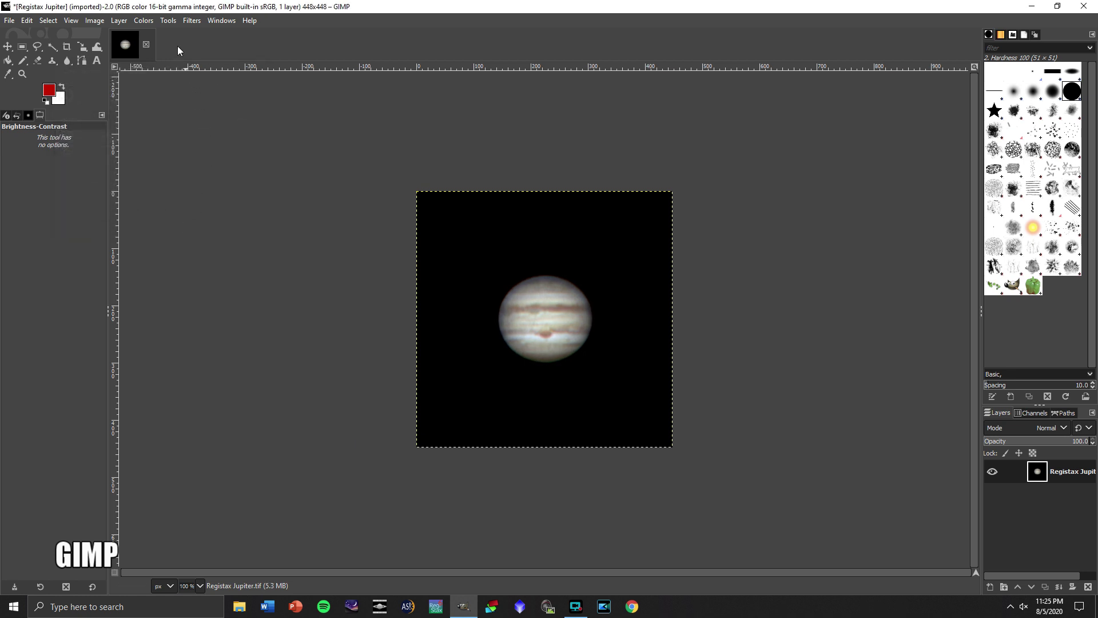
pyautogui.click(144, 21)
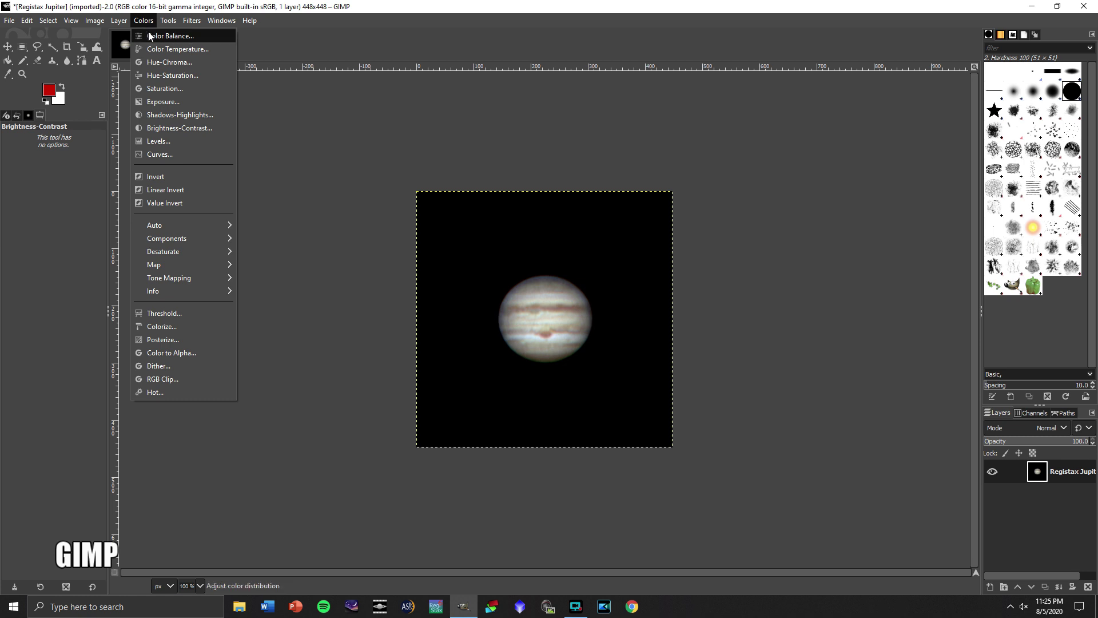
# Apply a Saturation adjustment with scale 1.395 to the Jupiter image.
pyautogui.click(165, 89)
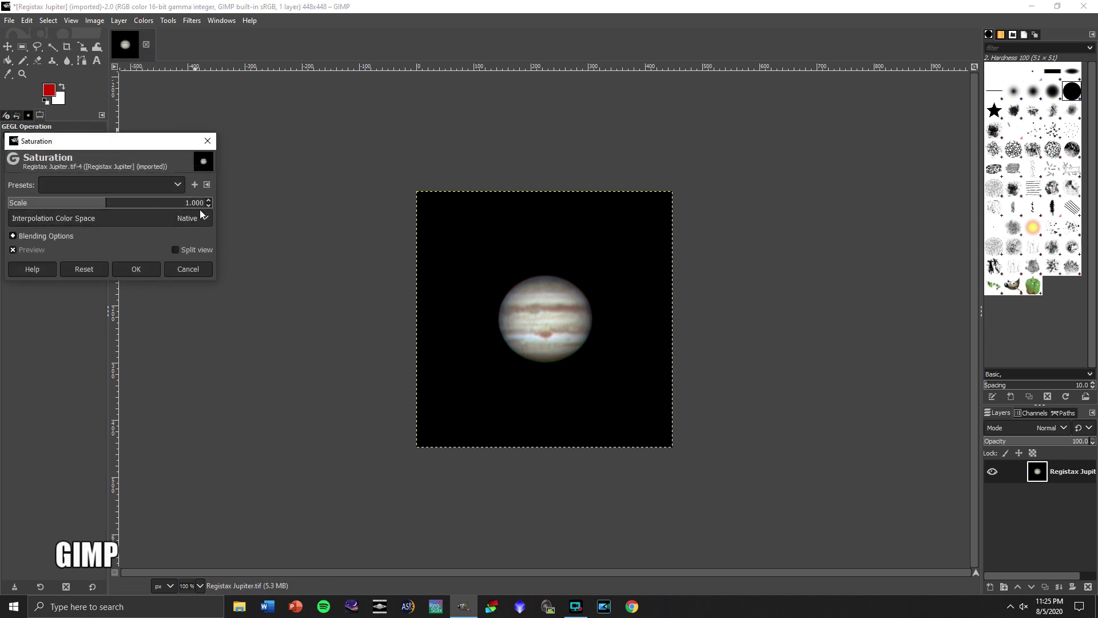
pyautogui.click(107, 209)
pyautogui.moveTo(107, 208); pyautogui.dragTo(145, 209)
pyautogui.click(14, 250)
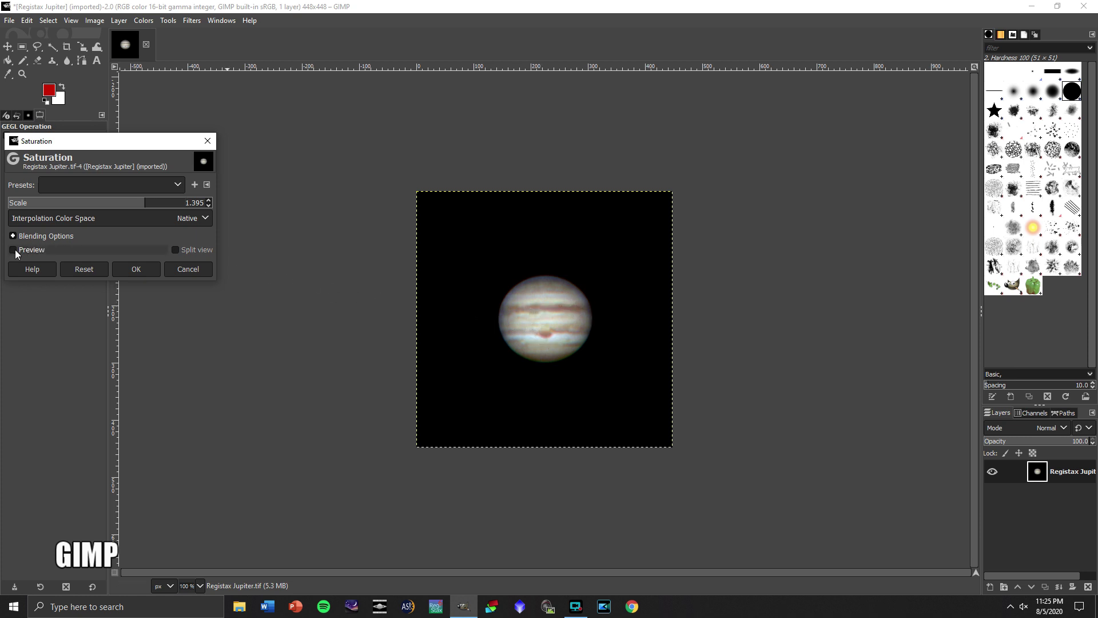
pyautogui.click(14, 250)
pyautogui.click(143, 268)
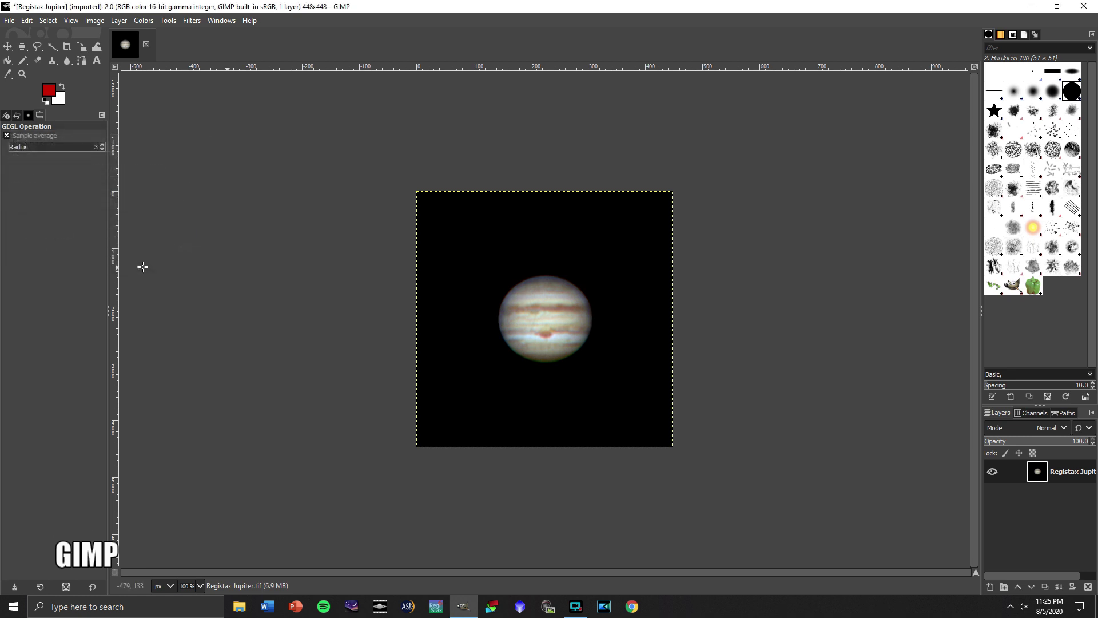
pyautogui.click(10, 21)
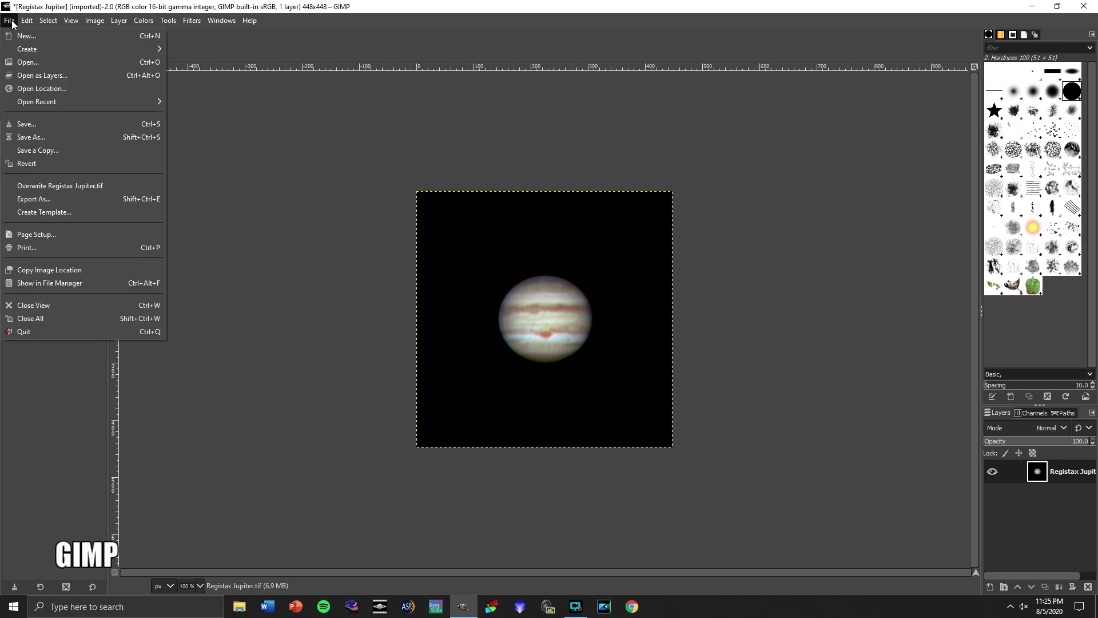
# Export the image as 'Jupiter Final Image.tif' with no compression into AS_P90.
pyautogui.click(74, 199)
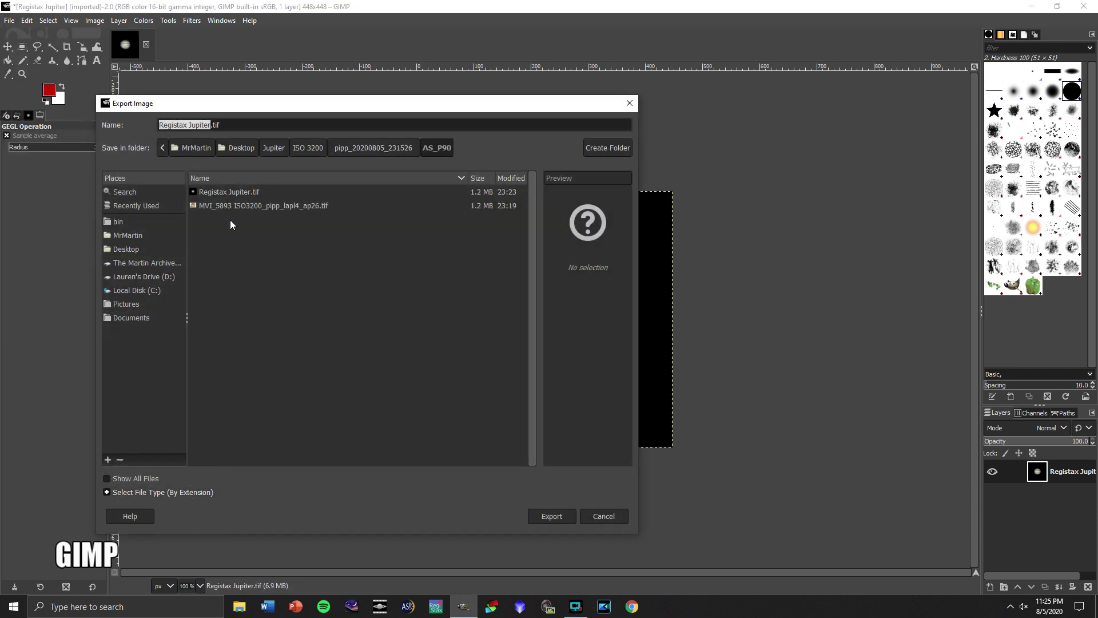
pyautogui.click(212, 124)
pyautogui.moveTo(212, 125); pyautogui.dragTo(151, 122)
pyautogui.write('Jupiter Final Image')
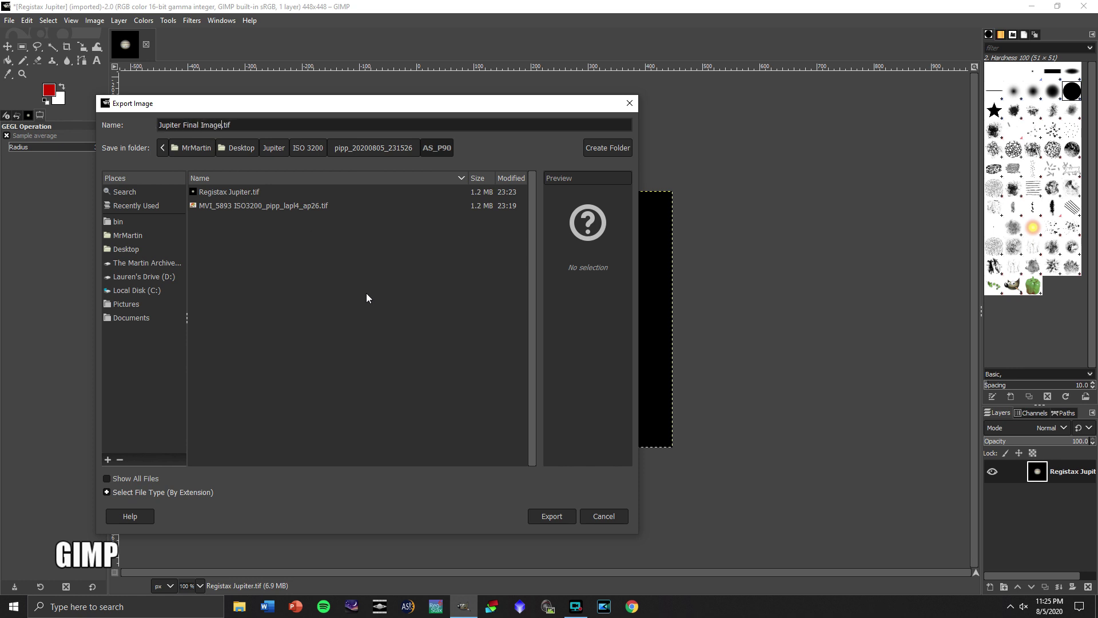
pyautogui.click(547, 516)
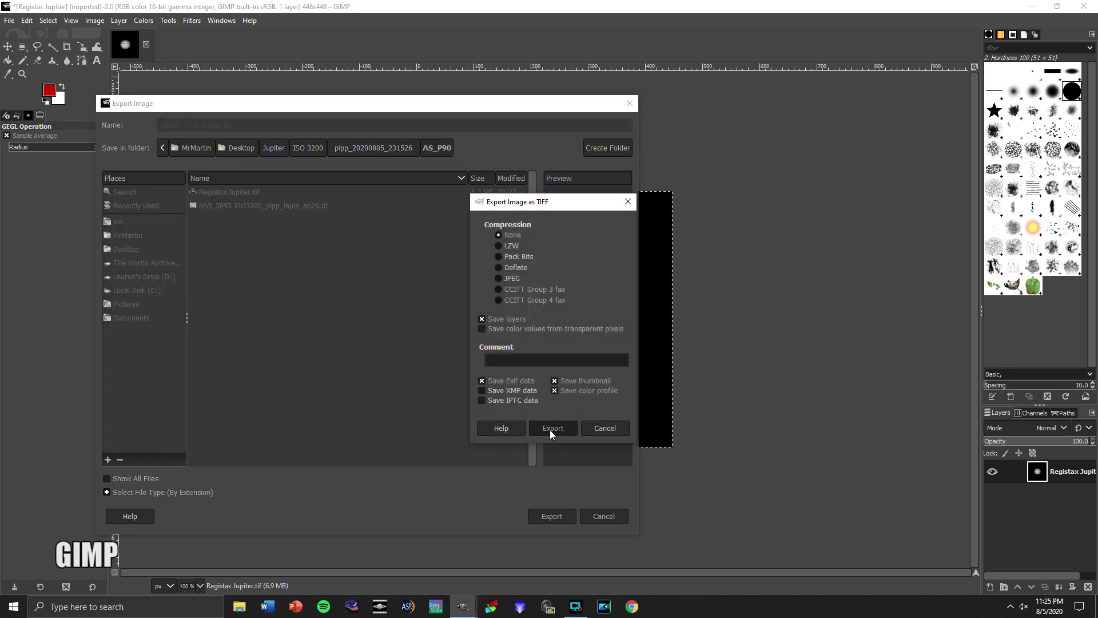
pyautogui.click(550, 431)
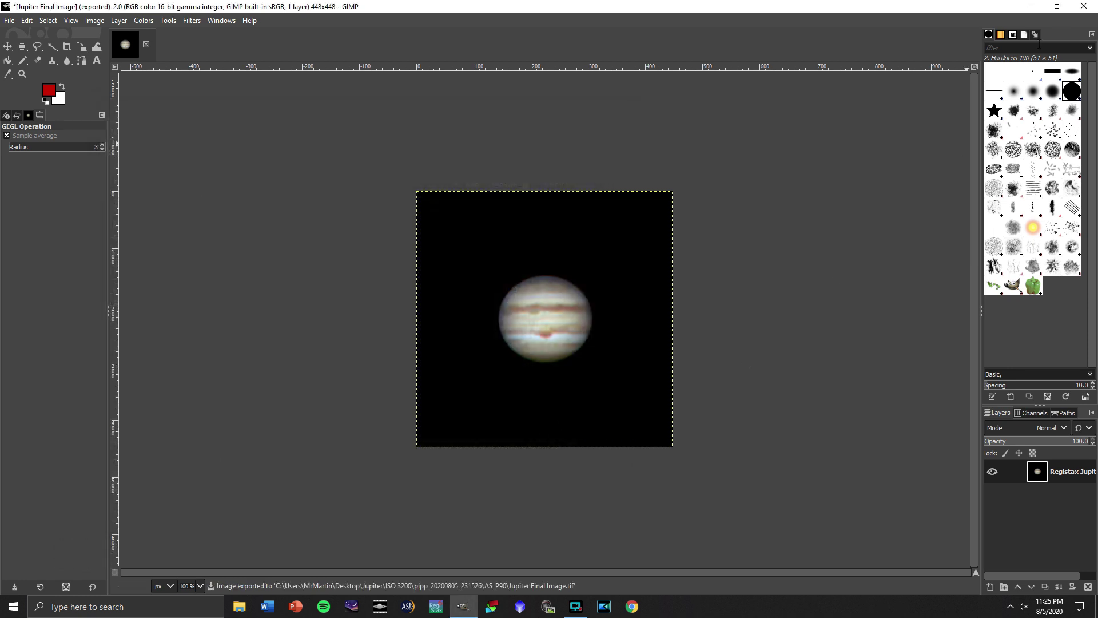